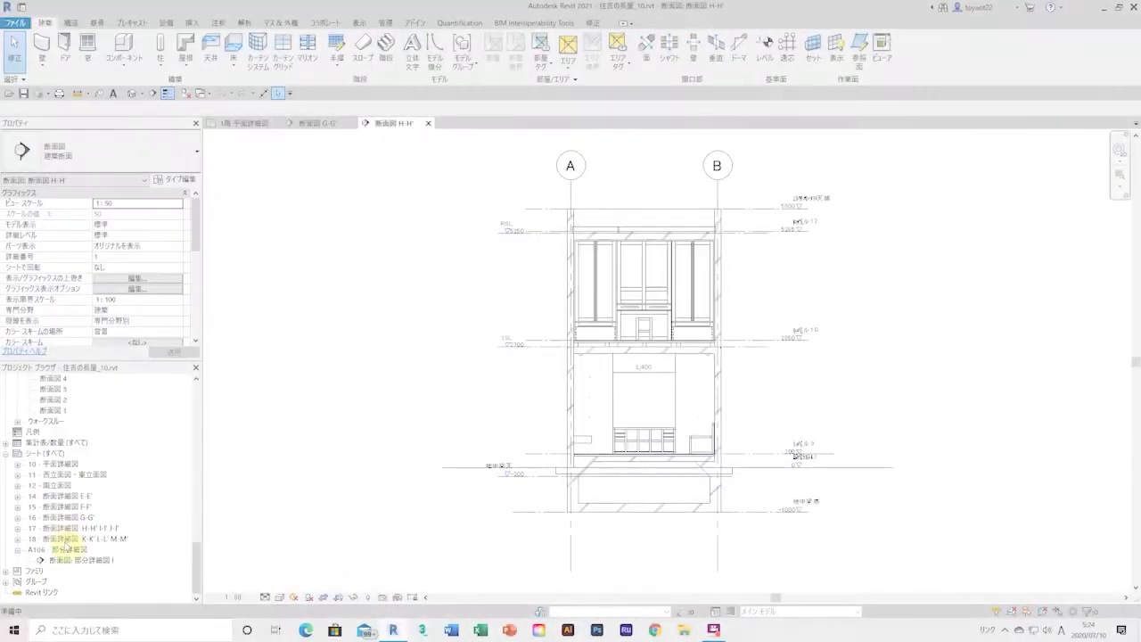
Step: Open the E-E', F-F' and G-G' section detail sheets, then return to the 1st-floor detail plan
double_click(63, 496)
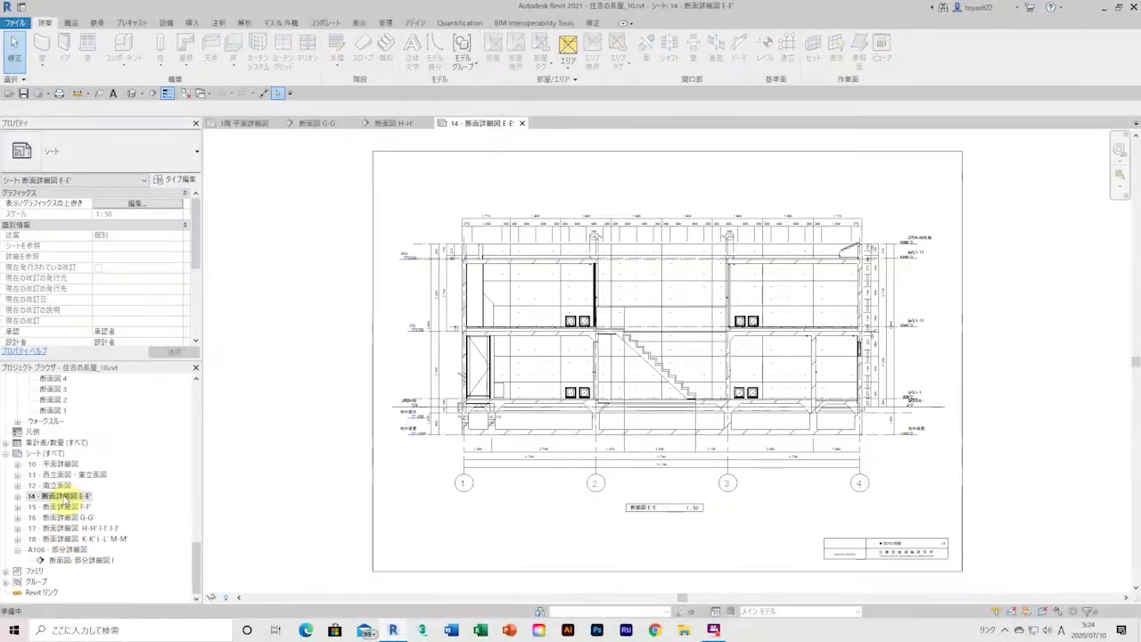
double_click(63, 506)
double_click(60, 517)
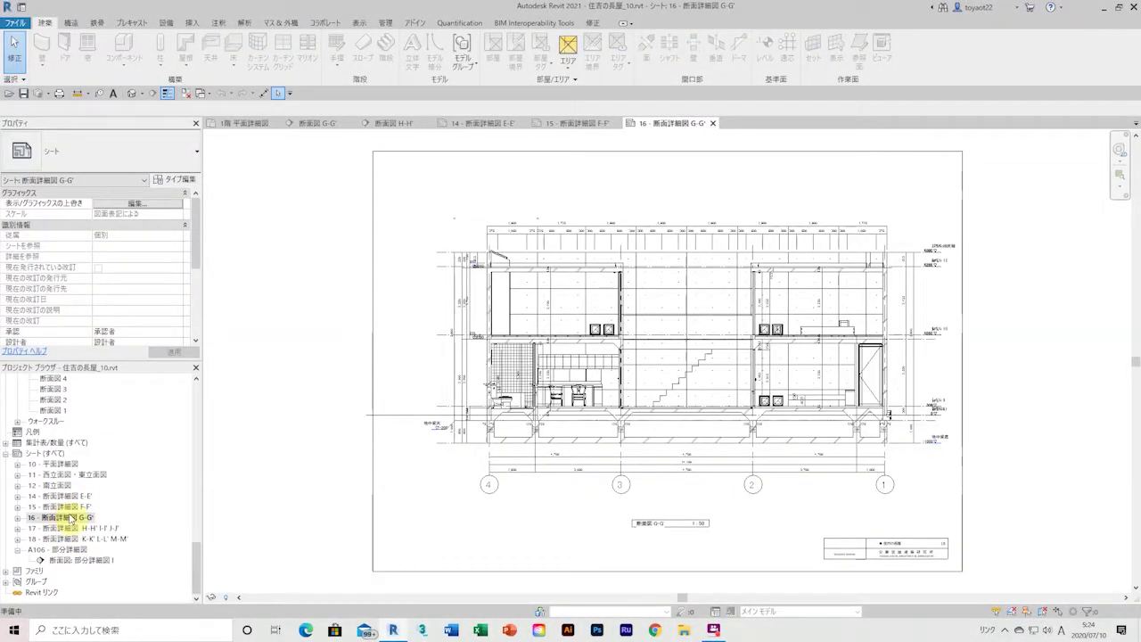
scroll(71, 516, up, 5)
click(239, 123)
Step: Open section views E-E', F-F' and G-G', ending on section F-F'
double_click(55, 549)
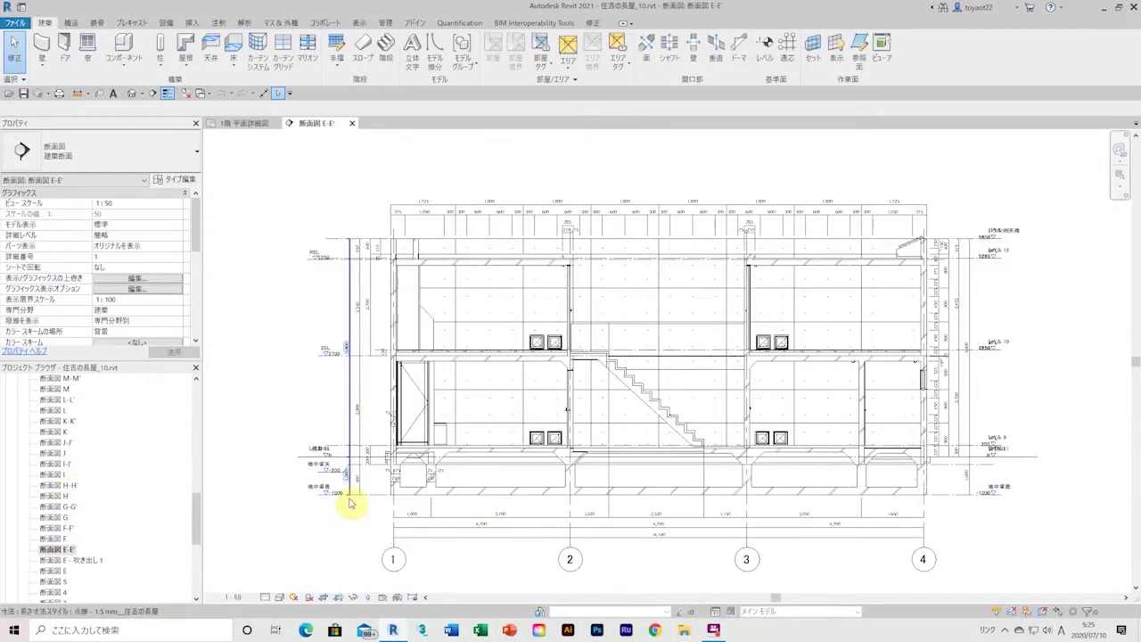
double_click(56, 527)
scroll(912, 382, up, 5)
scroll(944, 385, down, 3)
click(958, 386)
scroll(1001, 390, down, 2)
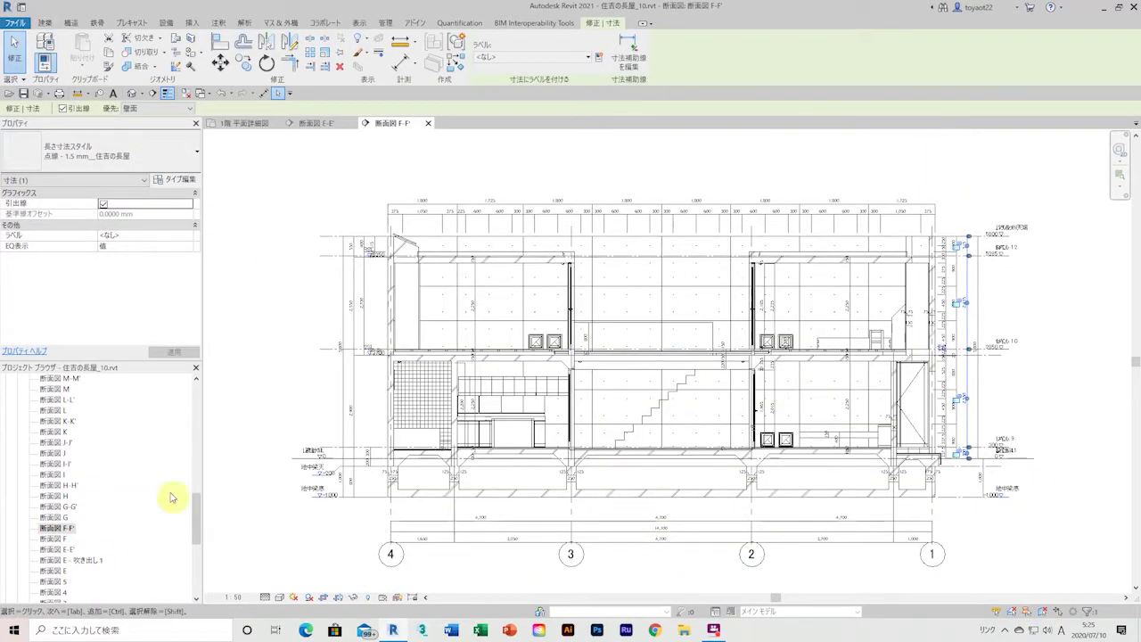
double_click(66, 507)
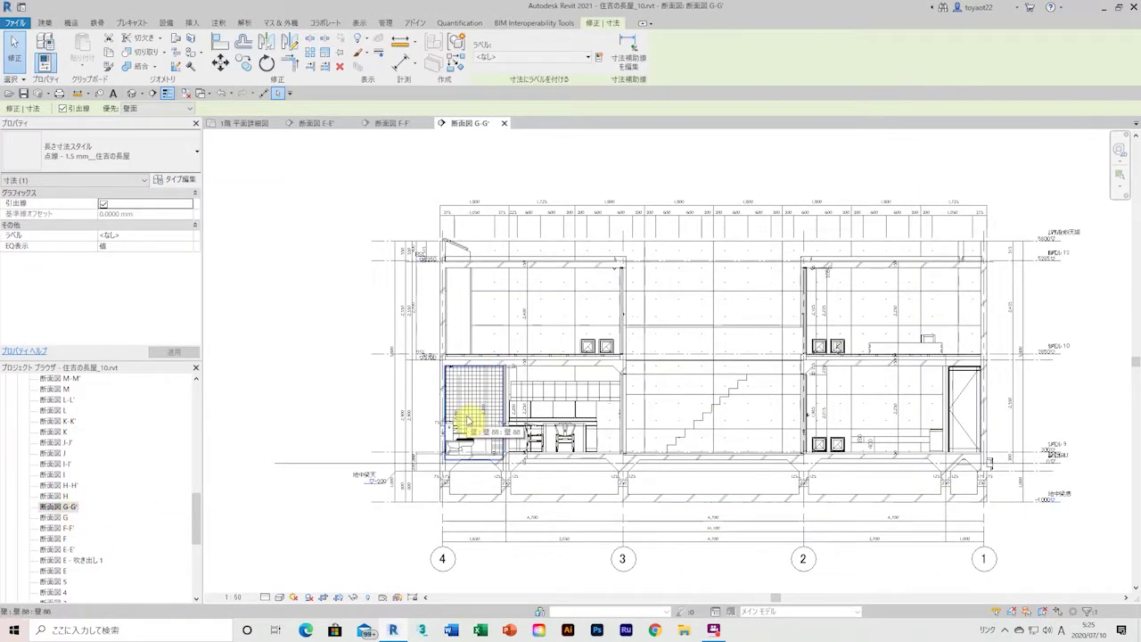
click(392, 123)
scroll(356, 331, up, 5)
scroll(348, 341, down, 4)
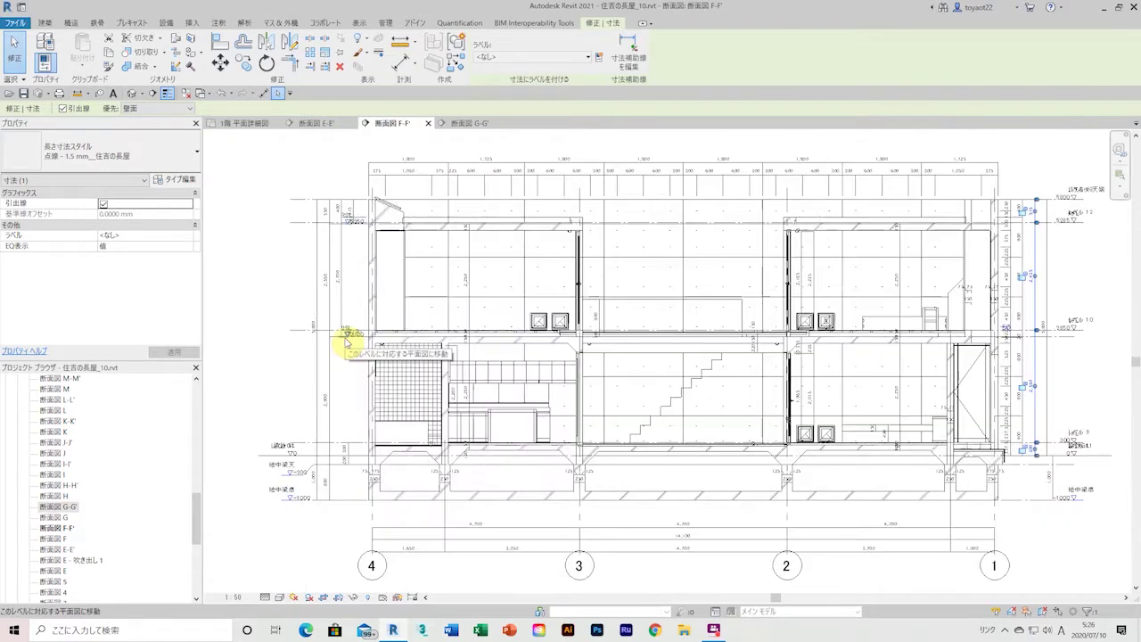
Step: Pan section F-F' to the 2SL level marker and select the 2SL level
scroll(346, 342, up, 3)
middle_drag(356, 362, 460, 331)
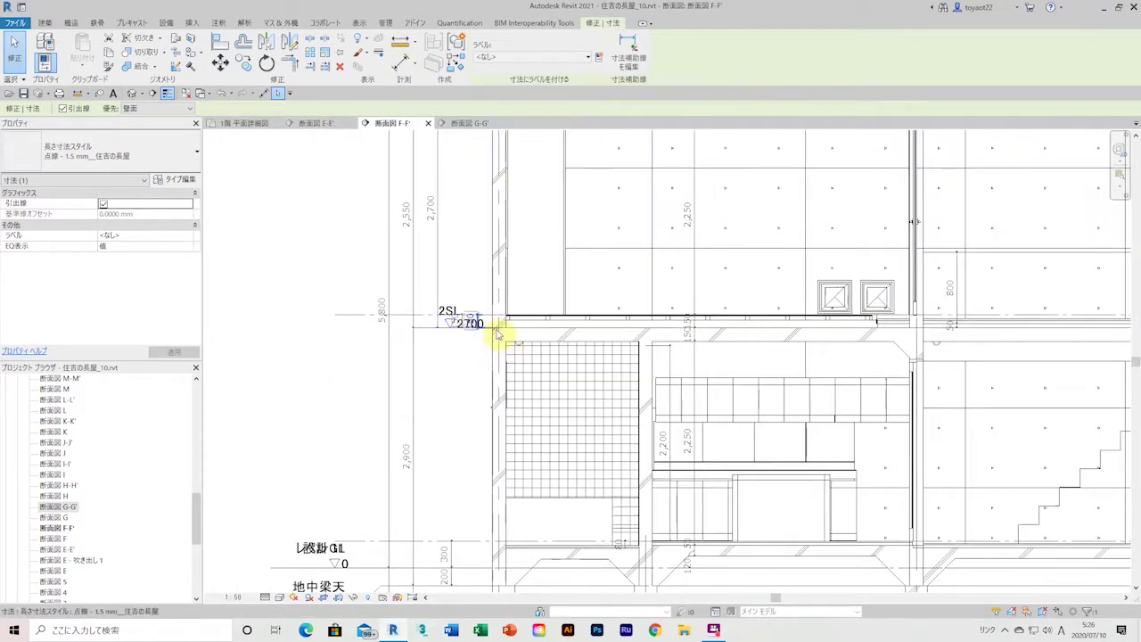
scroll(472, 321, up, 3)
click(450, 317)
scroll(446, 319, down, 5)
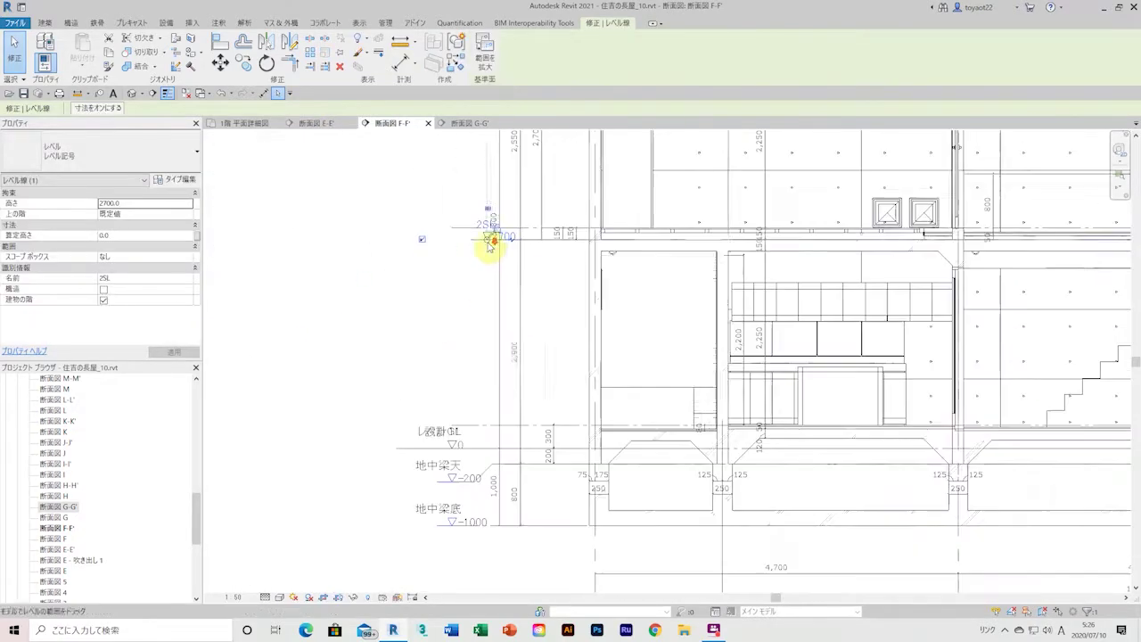
scroll(437, 448, up, 2)
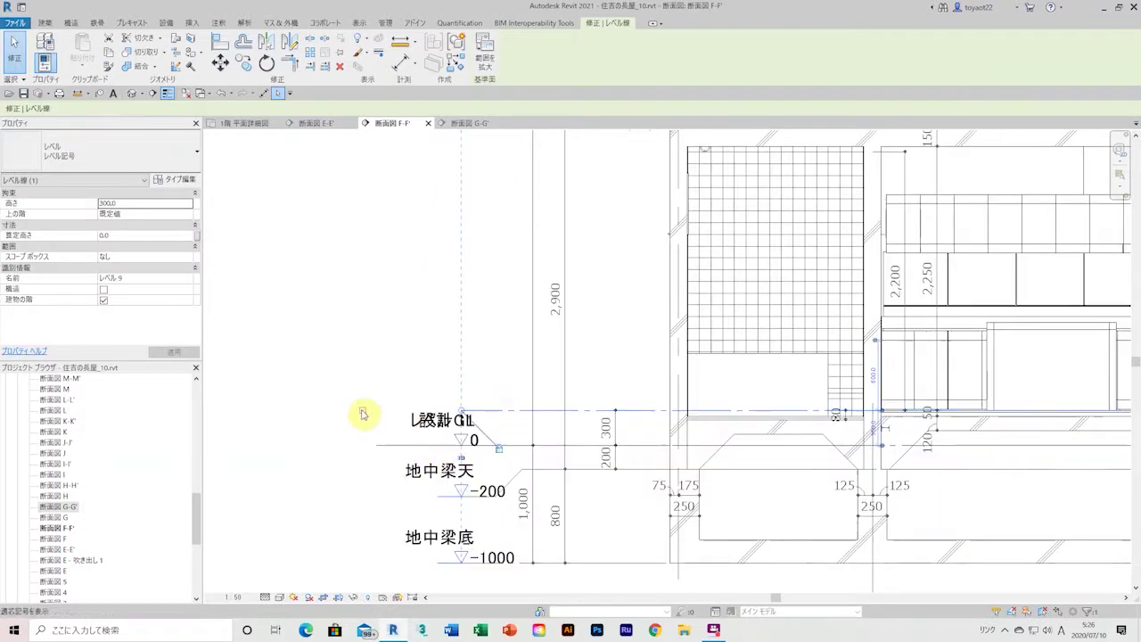
Step: Delete the 設計GL level, undo the deletion, and select the toposurface below ground
click(436, 430)
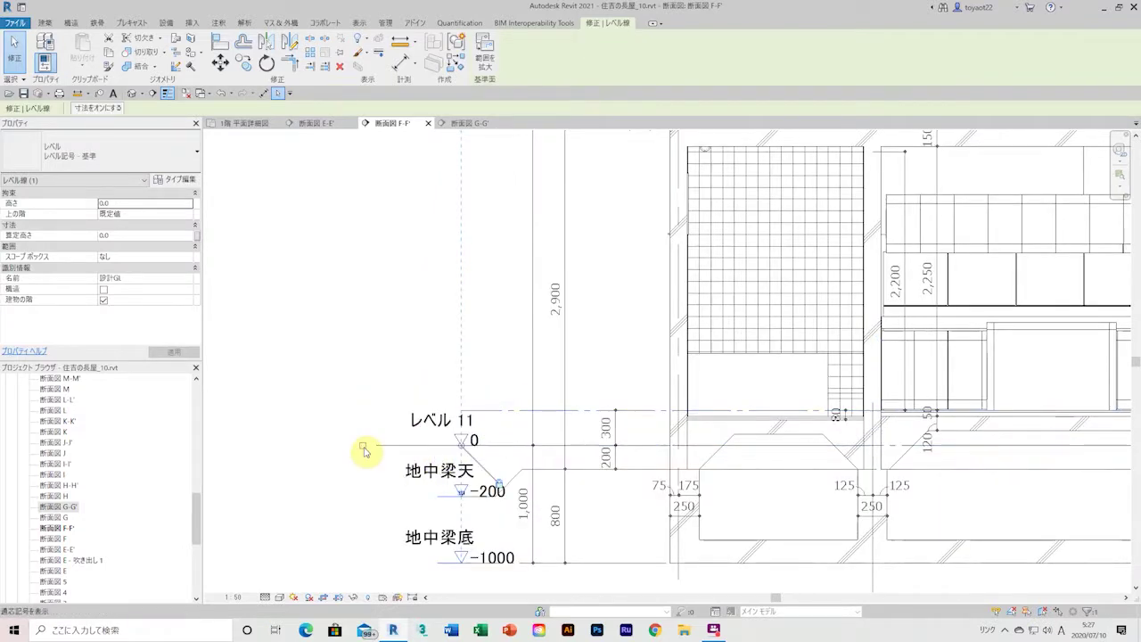
key(Delete)
click(420, 445)
click(220, 93)
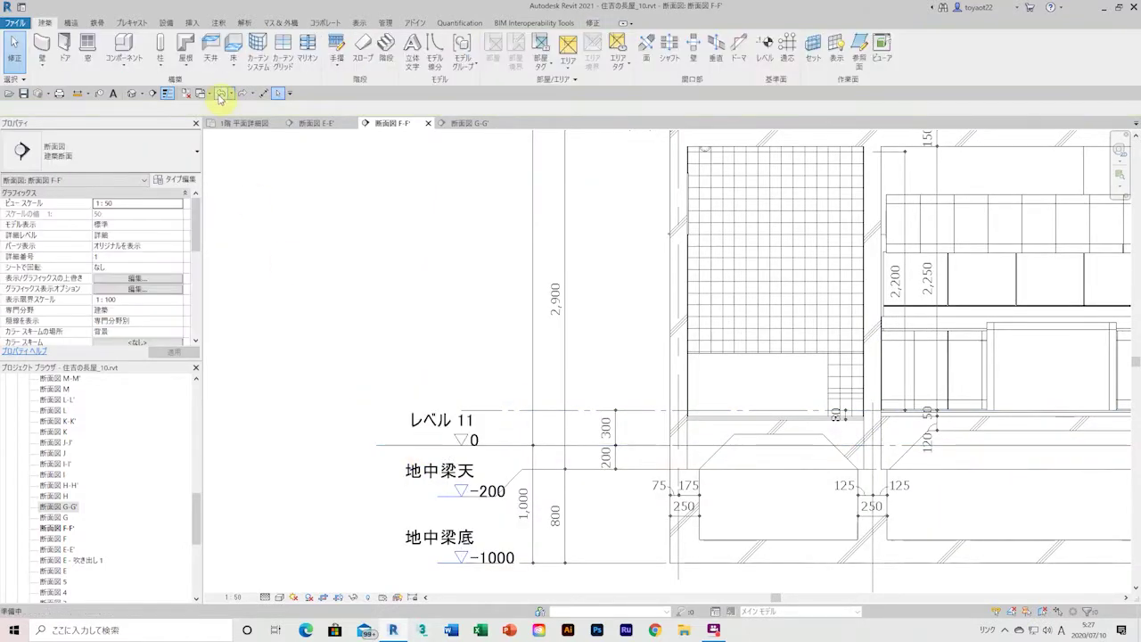
scroll(112, 542, down, 2)
scroll(108, 543, down, 2)
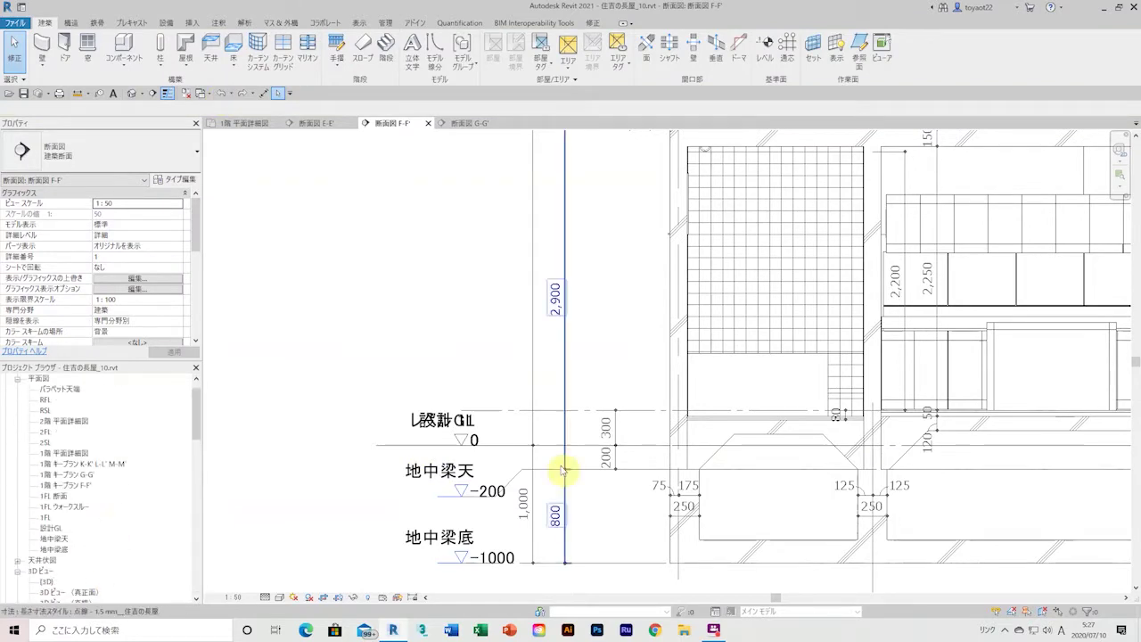
click(451, 438)
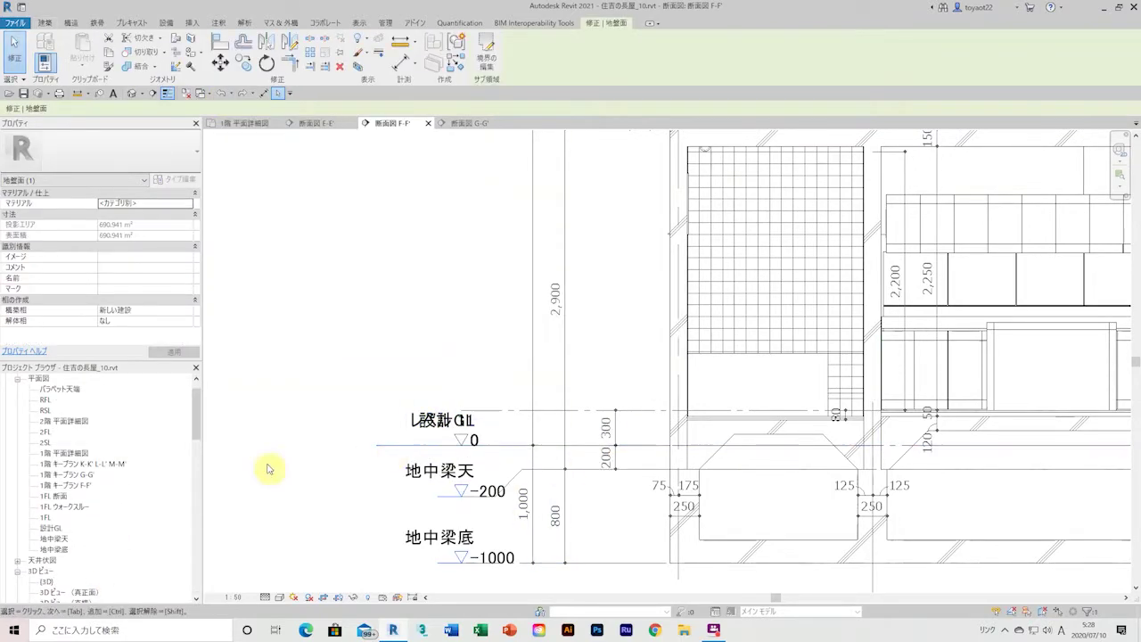
Step: Check a level head in section G-G', then open the west elevation 西立面図 A-A'
click(469, 123)
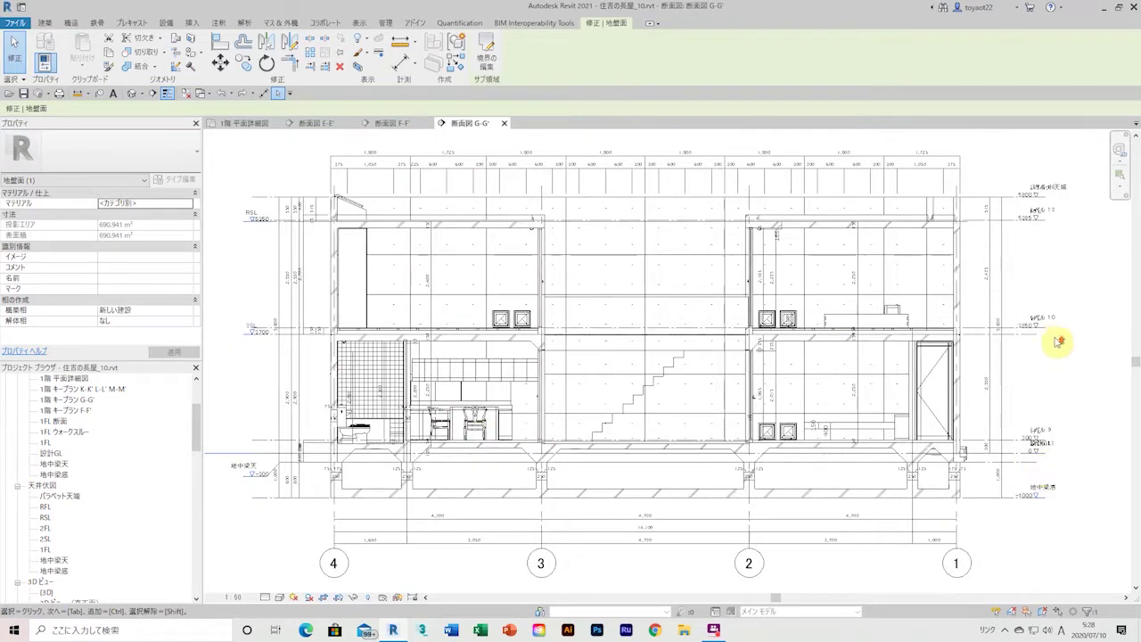
scroll(1058, 341, up, 2)
click(1072, 297)
scroll(980, 232, down, 3)
click(936, 167)
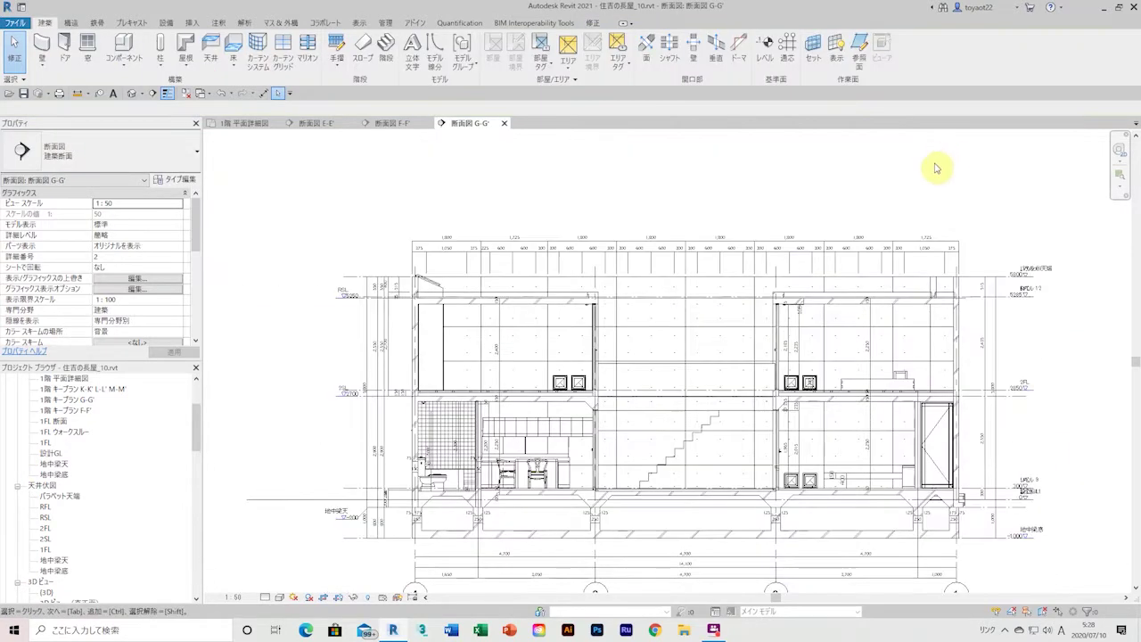
scroll(1039, 365, down, 2)
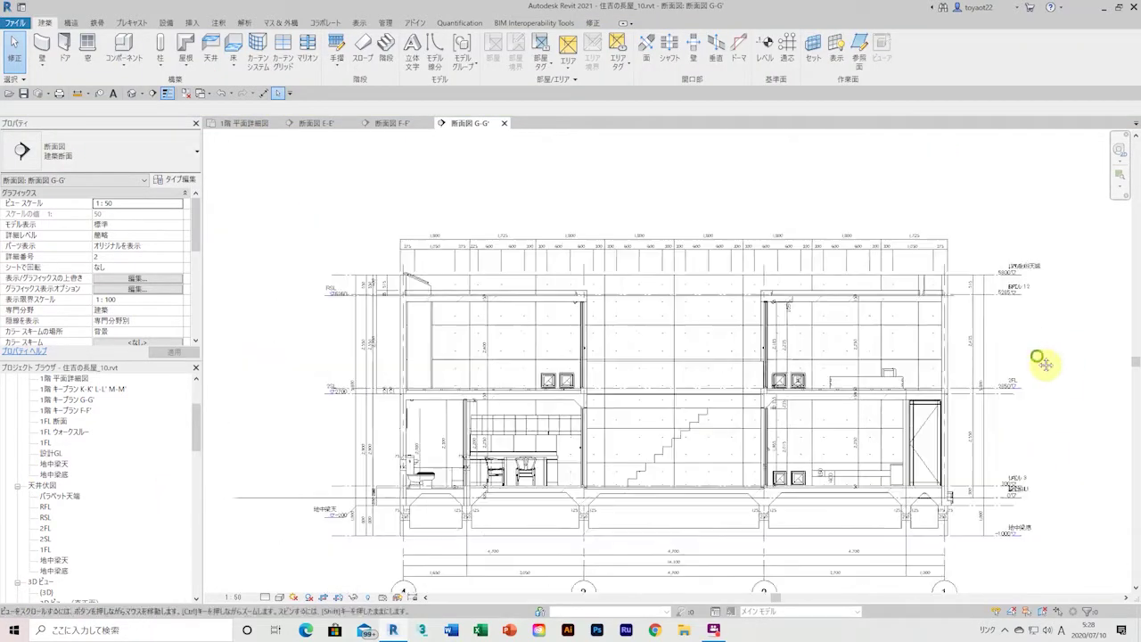
scroll(33, 535, down, 3)
double_click(61, 496)
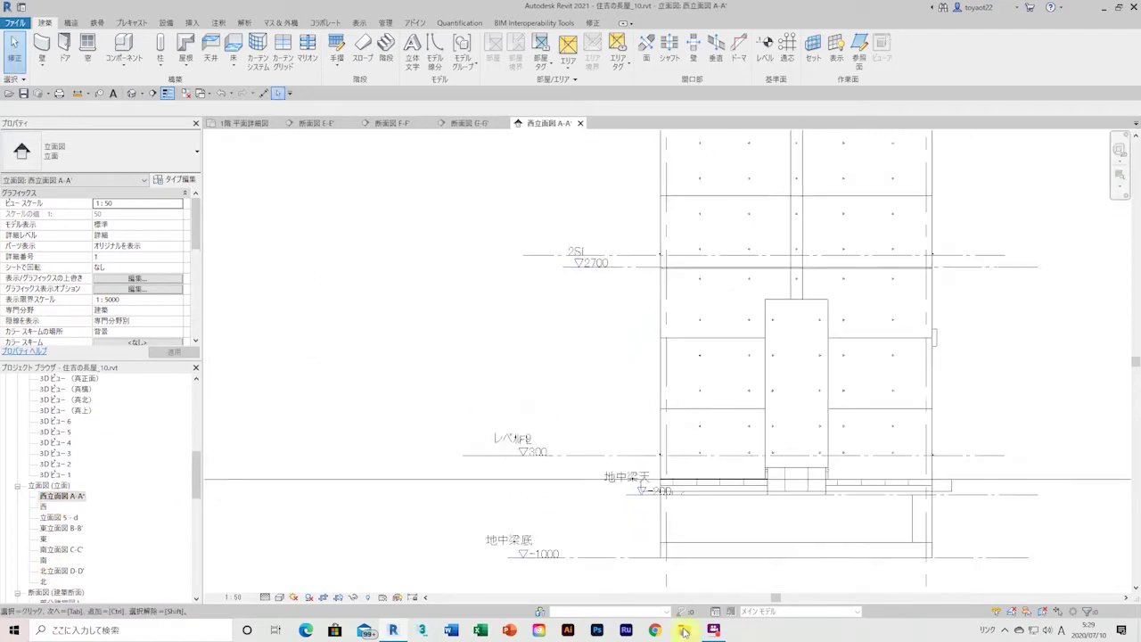
Step: In the 住吉の長屋 folder, sort files by type and open 住吉の長屋_10.0029.rvt
key(super+e)
click(384, 328)
scroll(627, 392, down, 3)
click(789, 196)
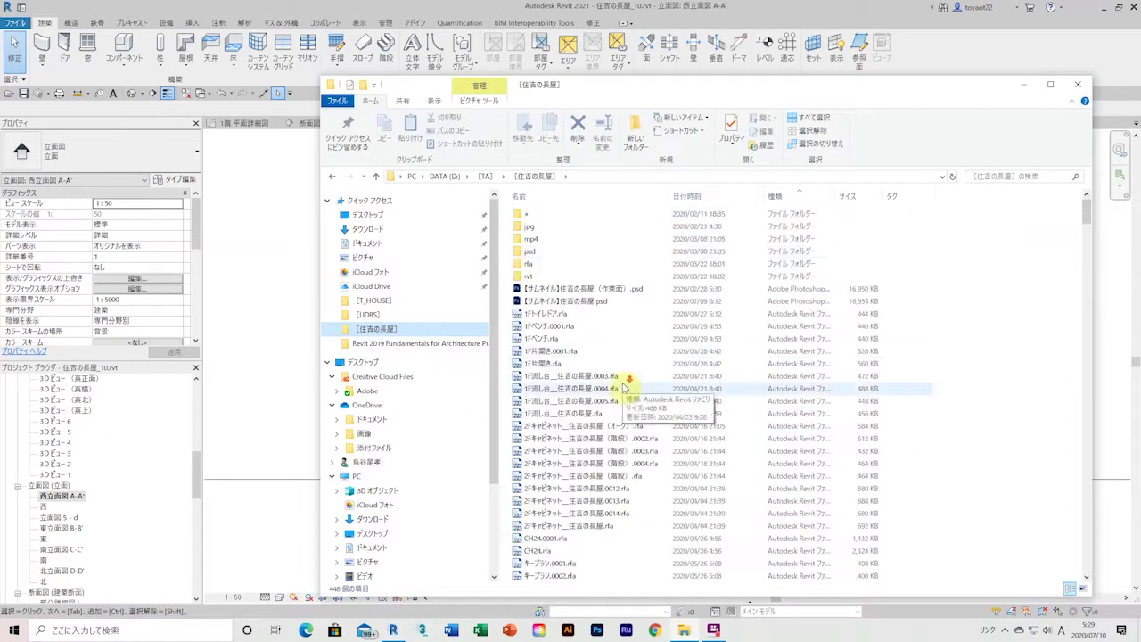
scroll(629, 374, down, 5)
double_click(624, 354)
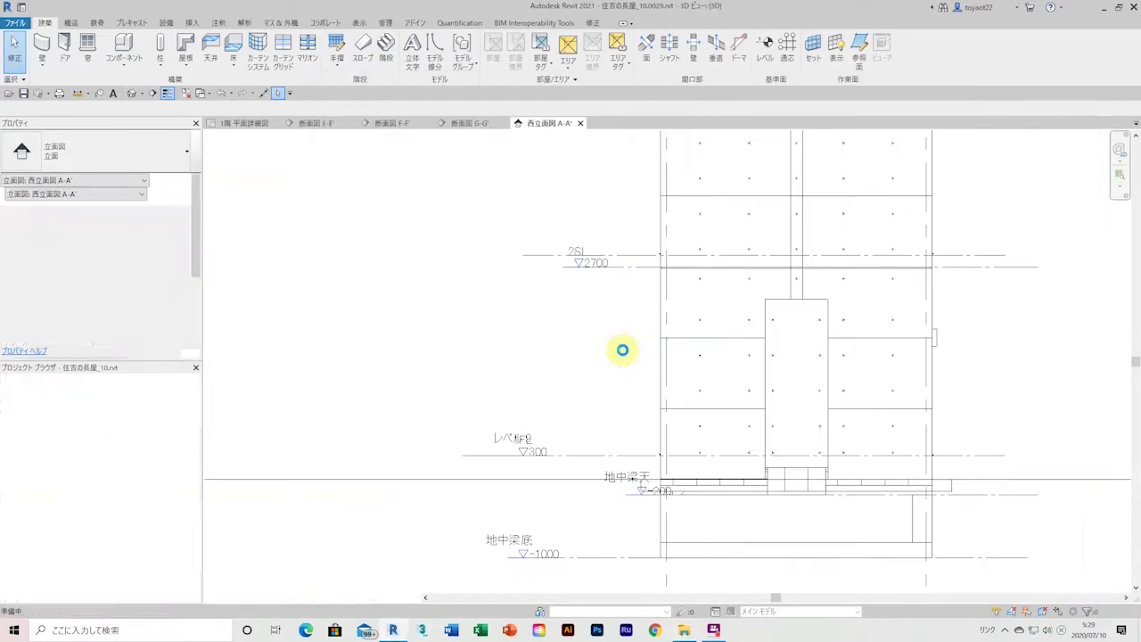
Step: Open the 西 elevation and section G-G', then return to the 1st-floor detail plan
scroll(49, 559, up, 3)
double_click(43, 528)
scroll(51, 559, down, 1)
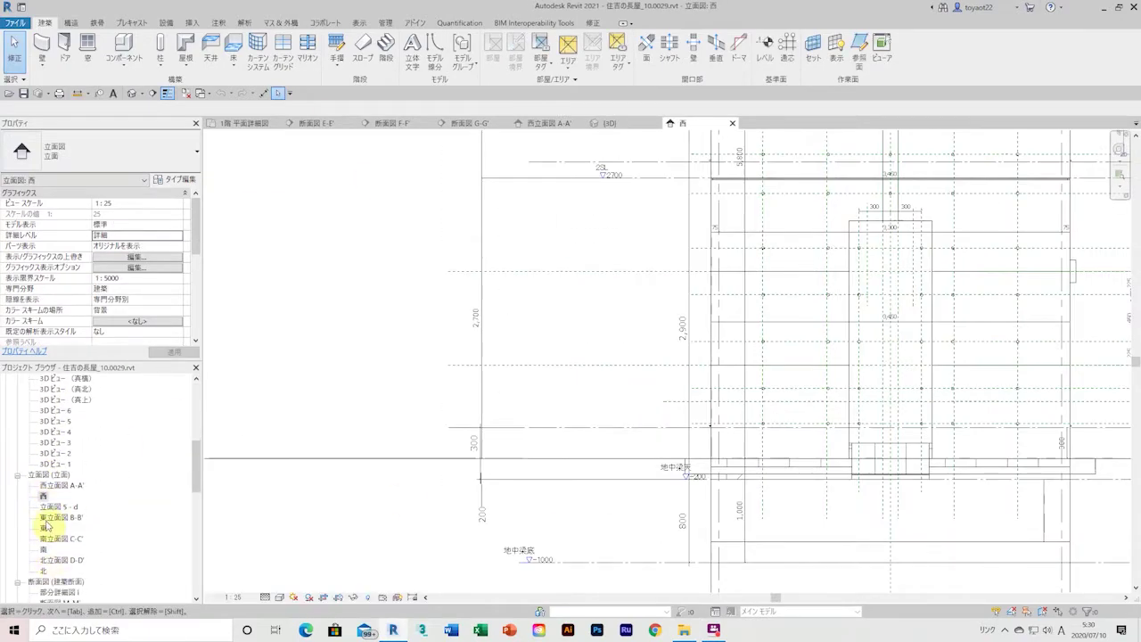
scroll(50, 560, down, 5)
double_click(58, 581)
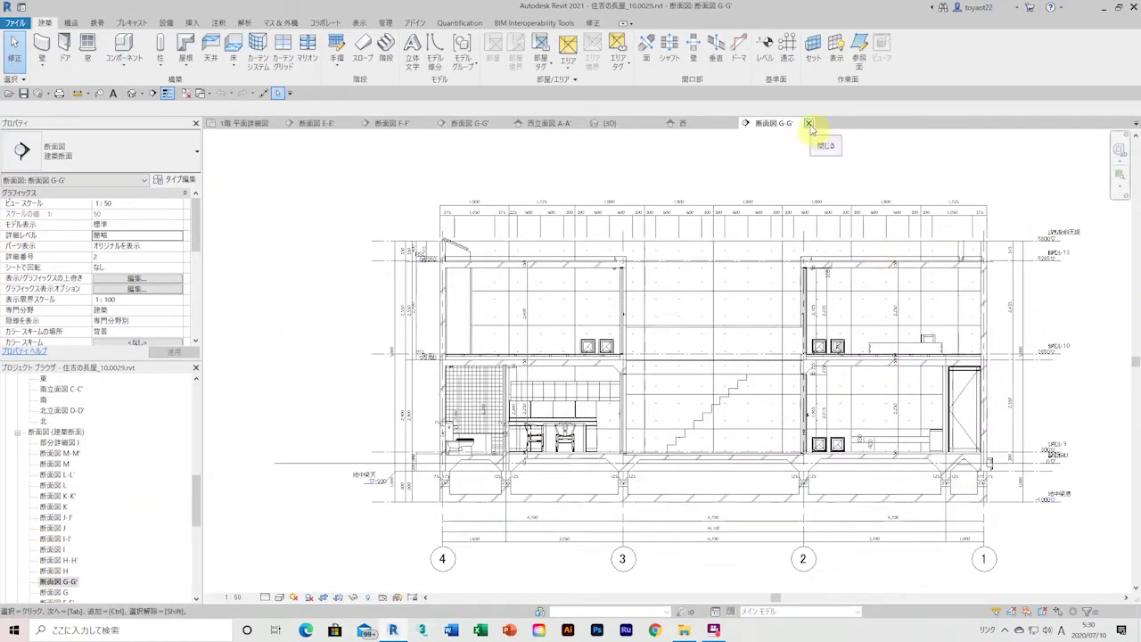
click(237, 127)
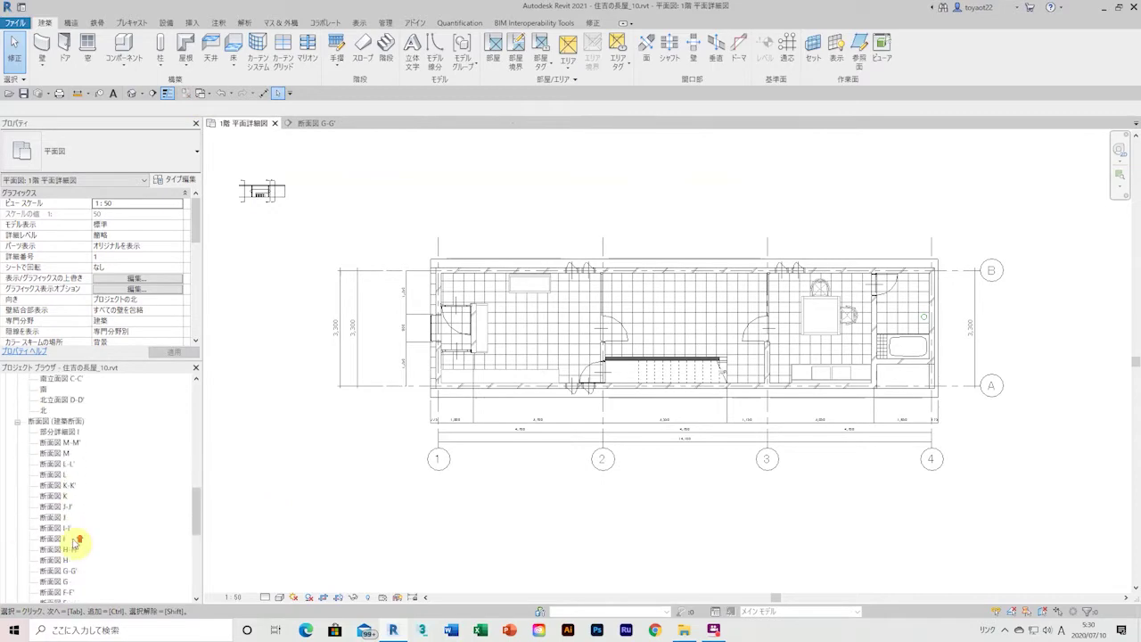
Step: Open the 西, 西立面図 A-A', 東 and 東立面図 B-B' elevation views
scroll(78, 544, up, 5)
double_click(42, 442)
double_click(61, 431)
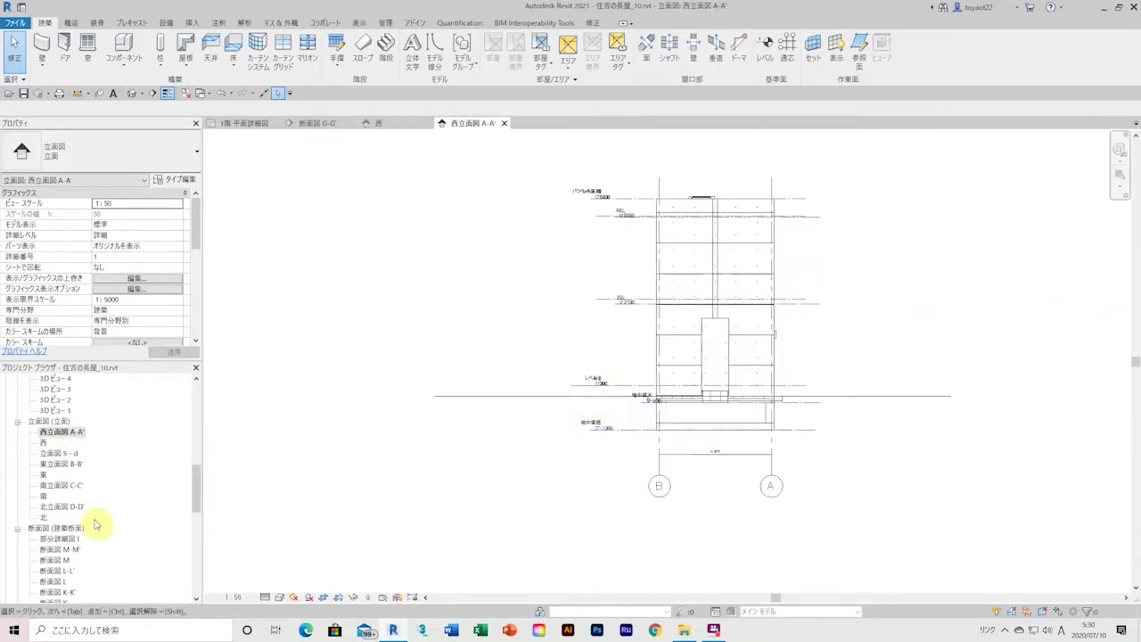
double_click(42, 474)
double_click(60, 464)
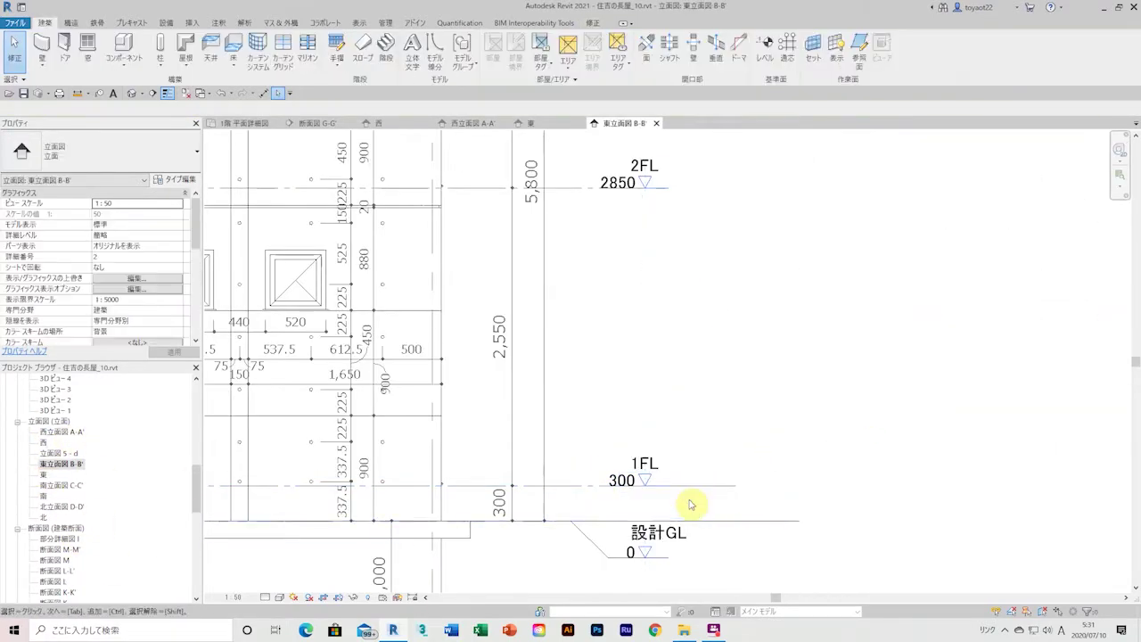
Step: Check the 5800 parapet-top level, then switch back to section G-G'
scroll(718, 237, down, 2)
scroll(719, 237, down, 2)
scroll(899, 255, down, 1)
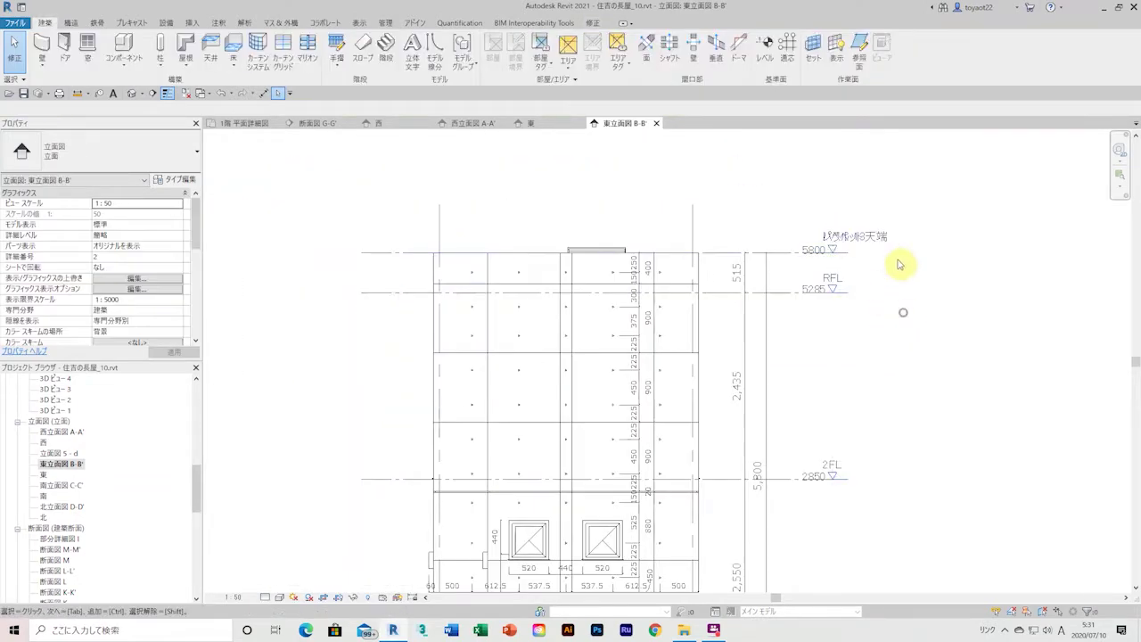
click(896, 255)
click(307, 285)
scroll(376, 312, down, 2)
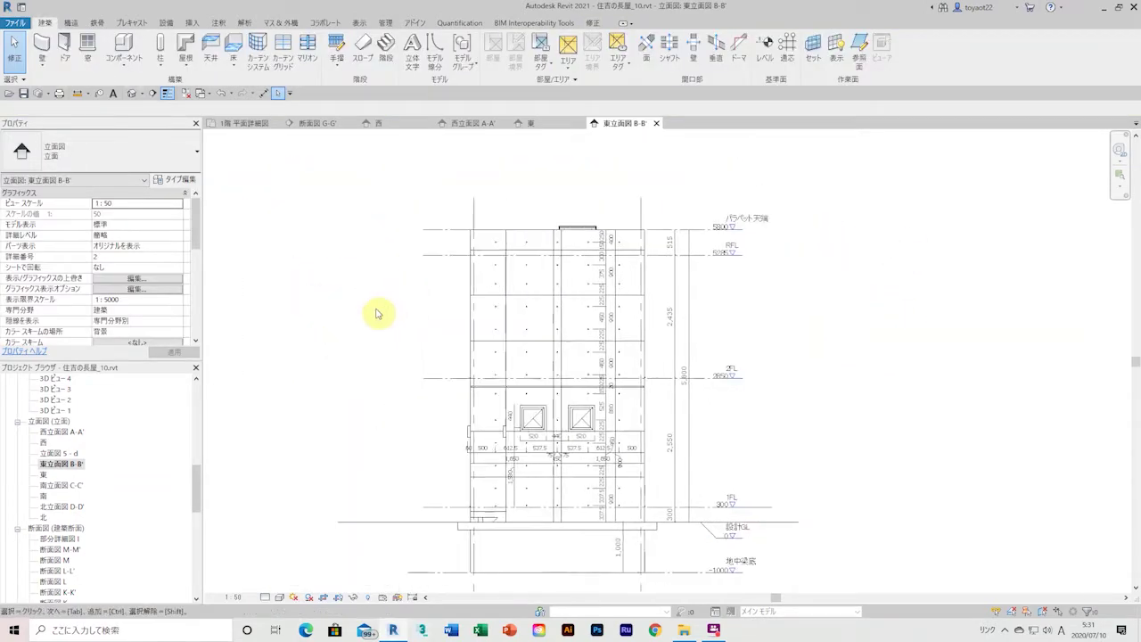
click(306, 125)
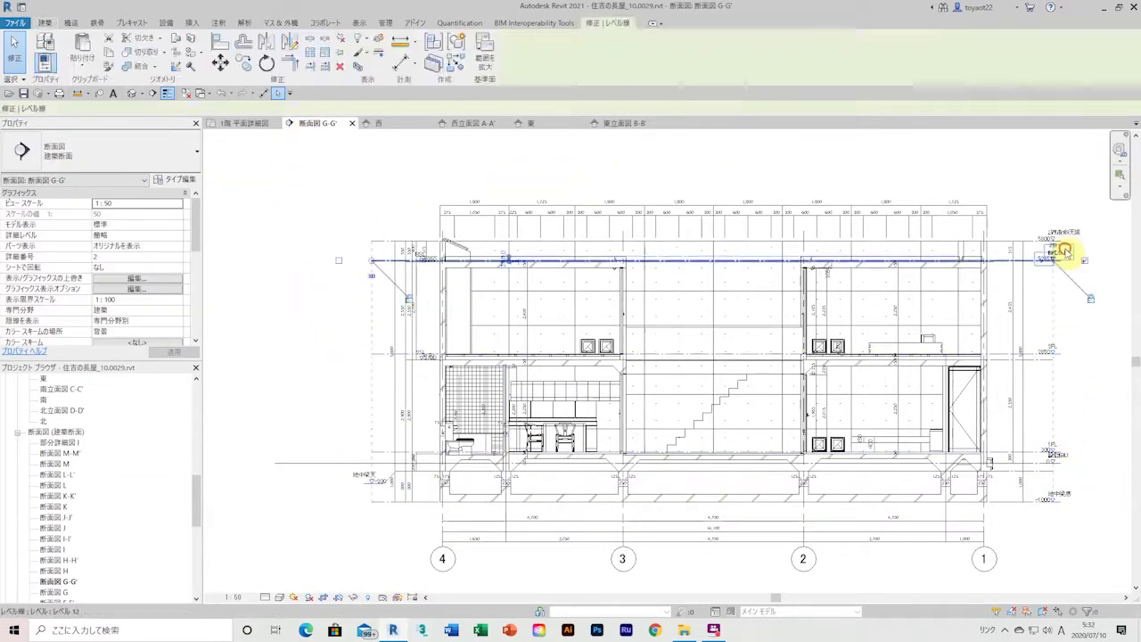
Step: Open section E-E', dismiss the warning, and inspect the ground sub-region
scroll(998, 241, up, 3)
scroll(998, 242, down, 4)
double_click(58, 516)
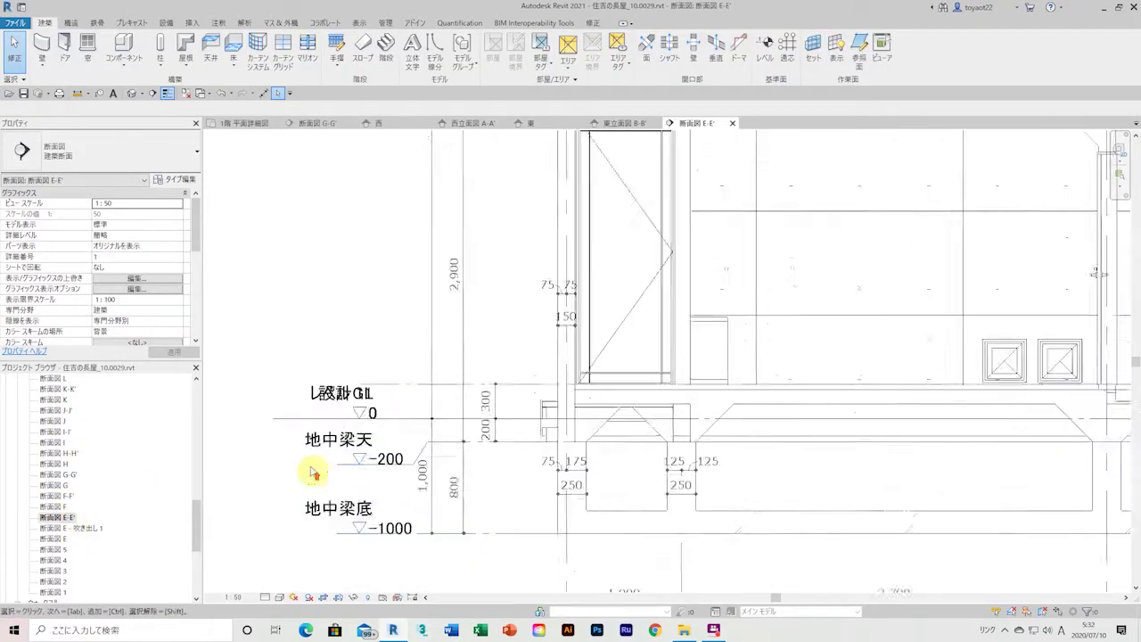
click(636, 357)
click(302, 403)
scroll(975, 387, down, 3)
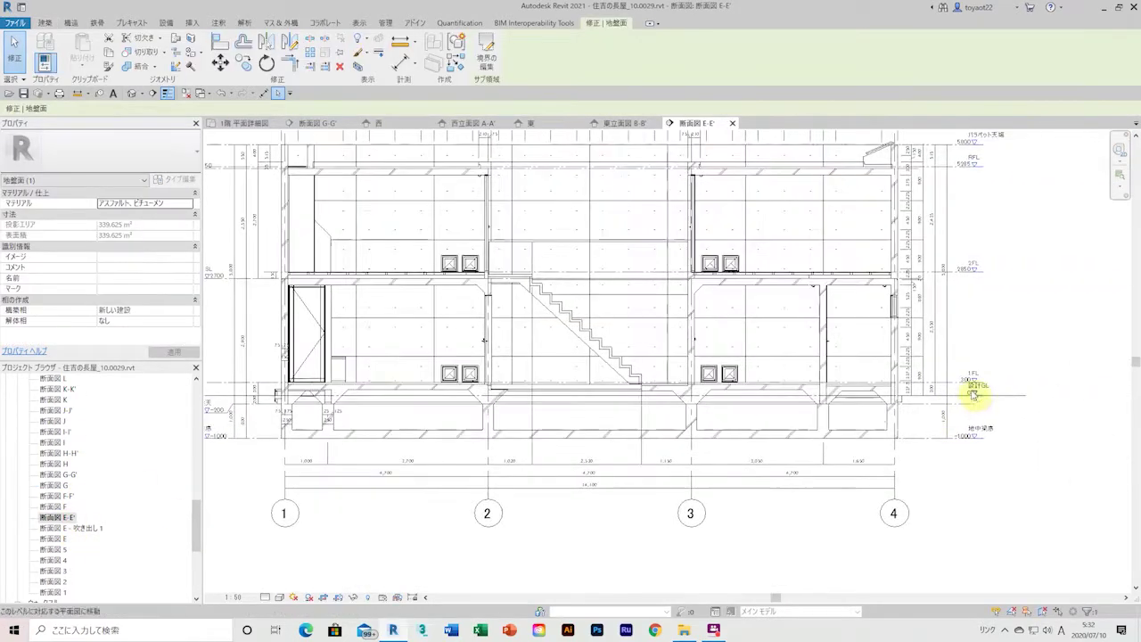
scroll(1006, 198, down, 2)
key(Escape)
Step: Inspect the RSL level head in section E-E', then reopen section G-G'
scroll(752, 356, up, 2)
scroll(323, 265, up, 1)
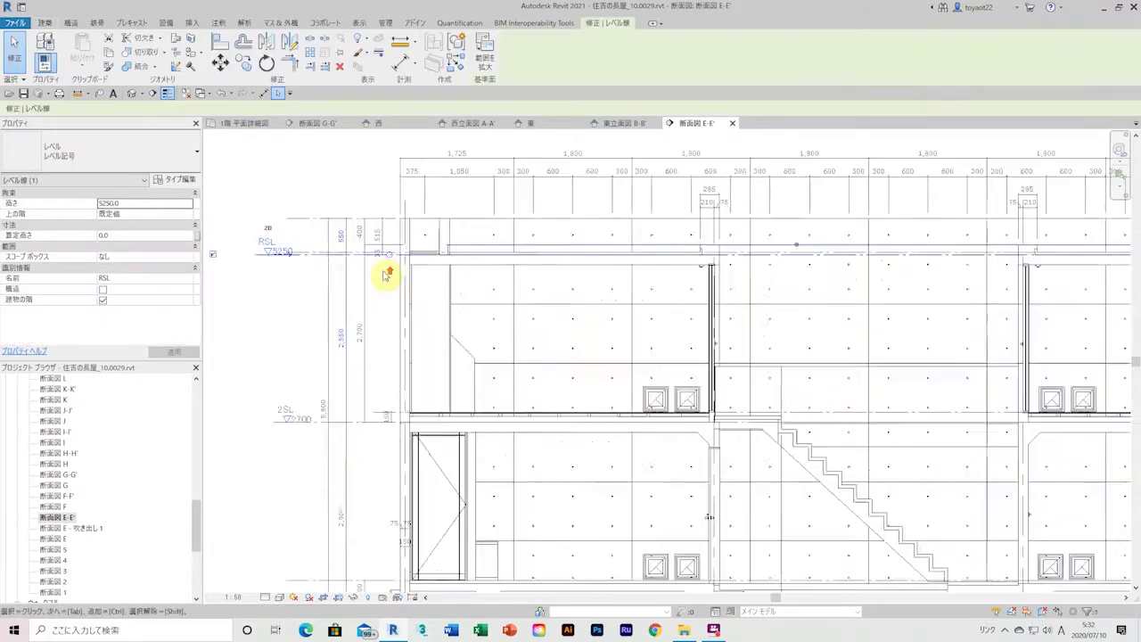
scroll(262, 246, down, 1)
click(267, 252)
scroll(270, 255, down, 1)
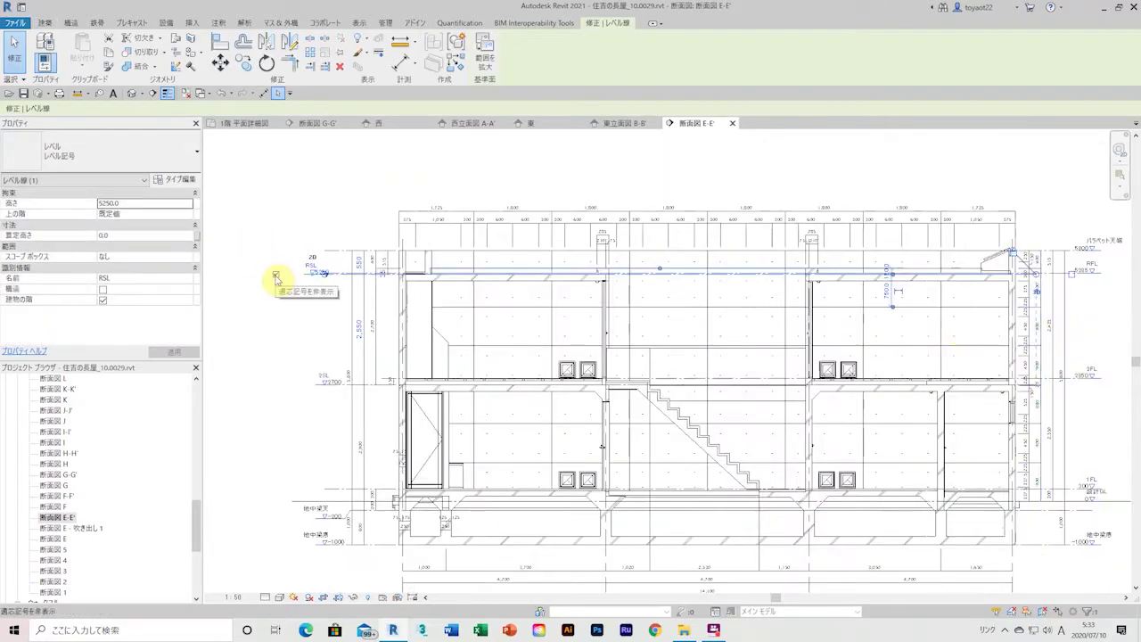
scroll(276, 279, up, 1)
click(338, 323)
click(341, 266)
click(298, 326)
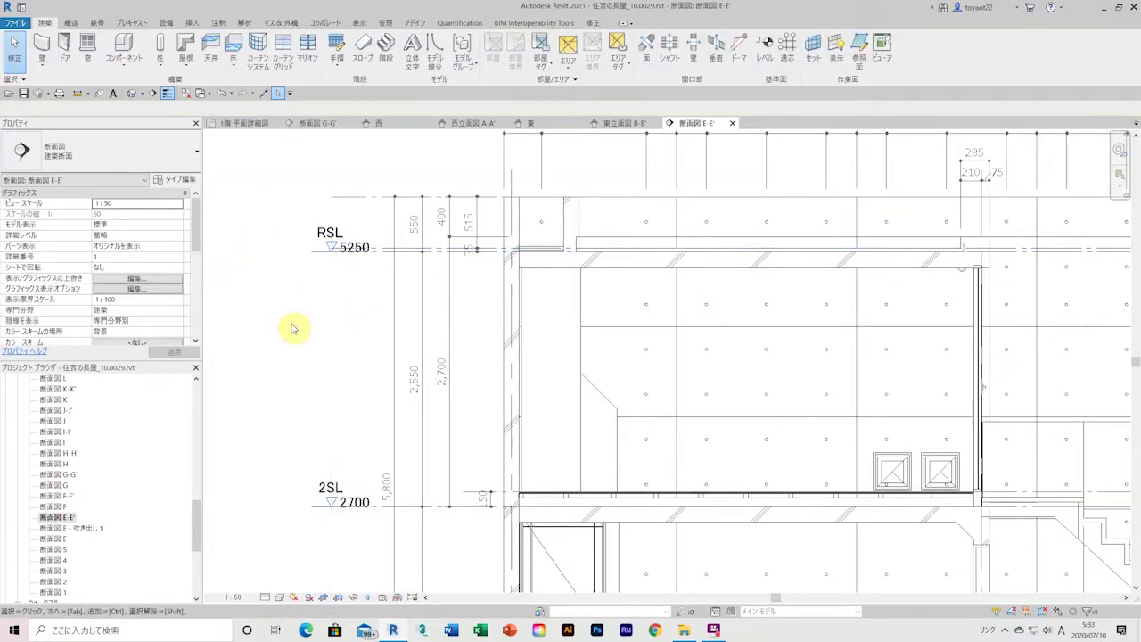
scroll(298, 326, down, 1)
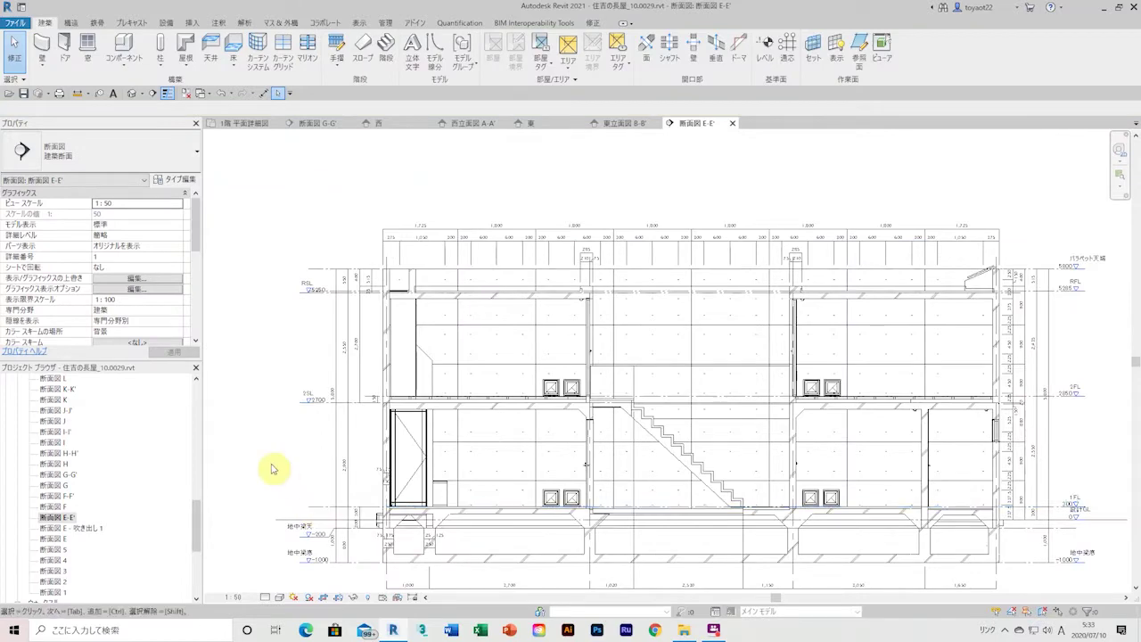
double_click(56, 474)
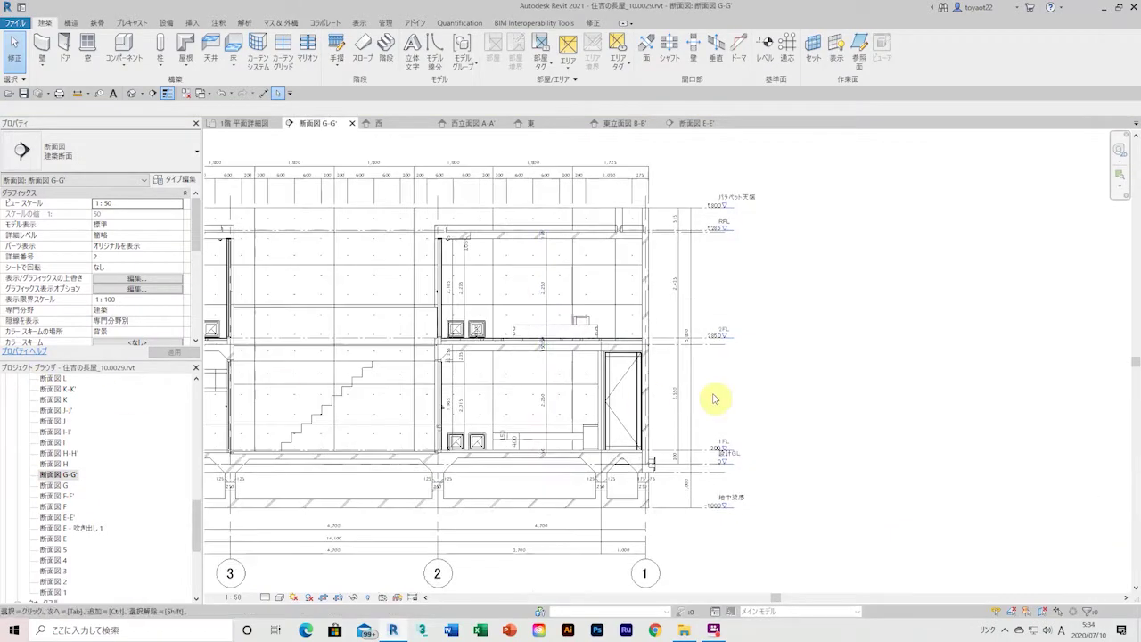
Step: Open the 1FL 断面 plan and open section G-G' from its plan section marker
scroll(76, 433, up, 5)
double_click(52, 442)
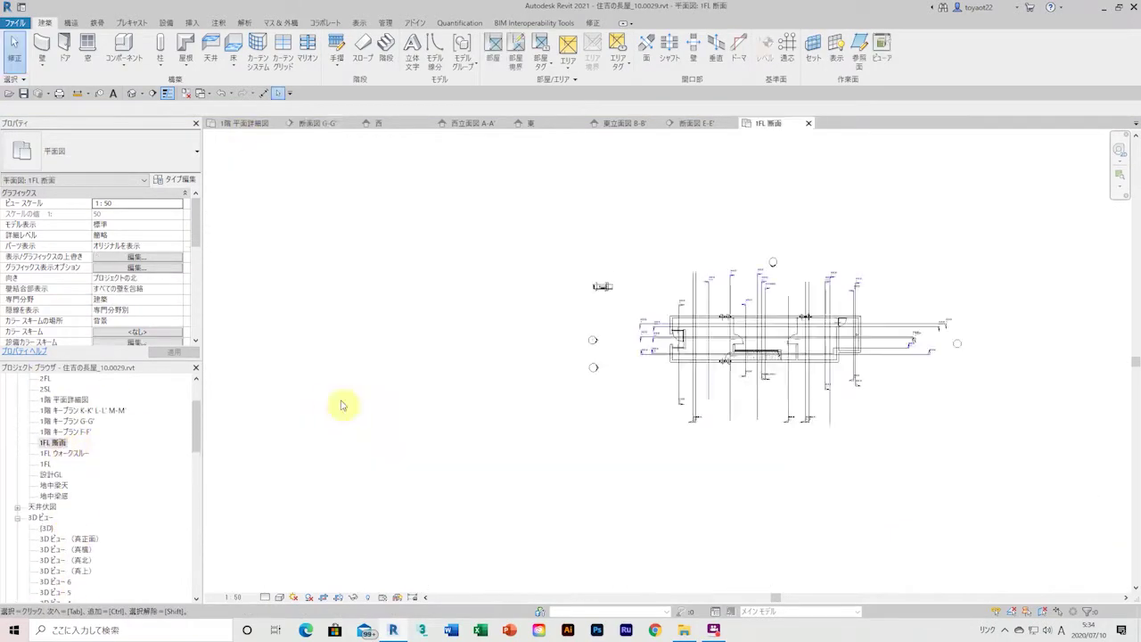
scroll(762, 295, up, 5)
click(862, 345)
click(883, 337)
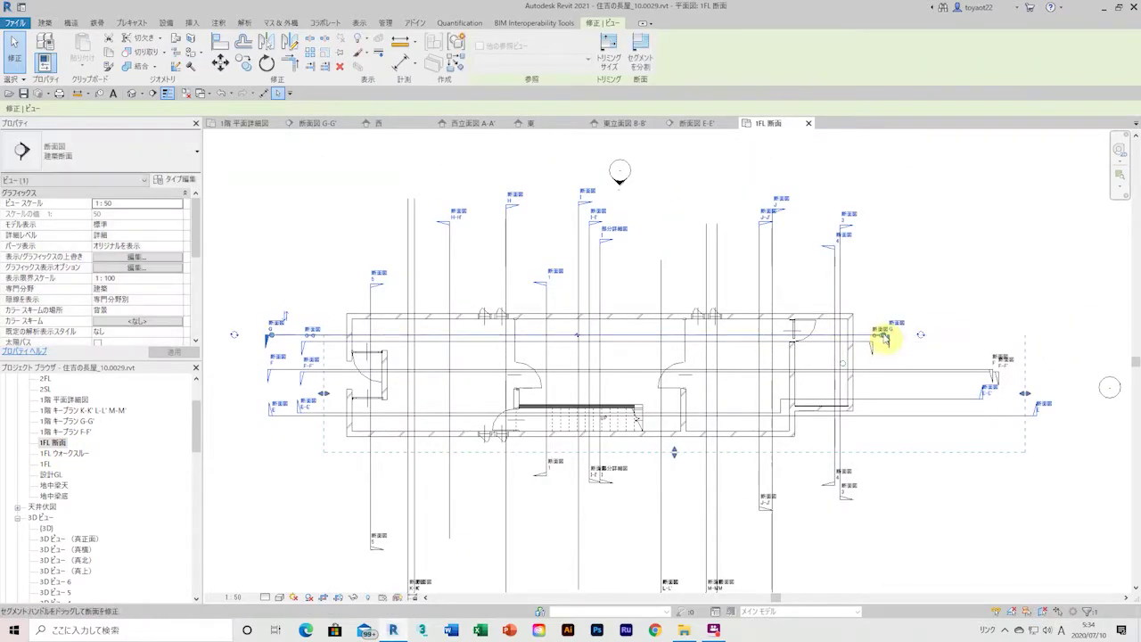
click(962, 297)
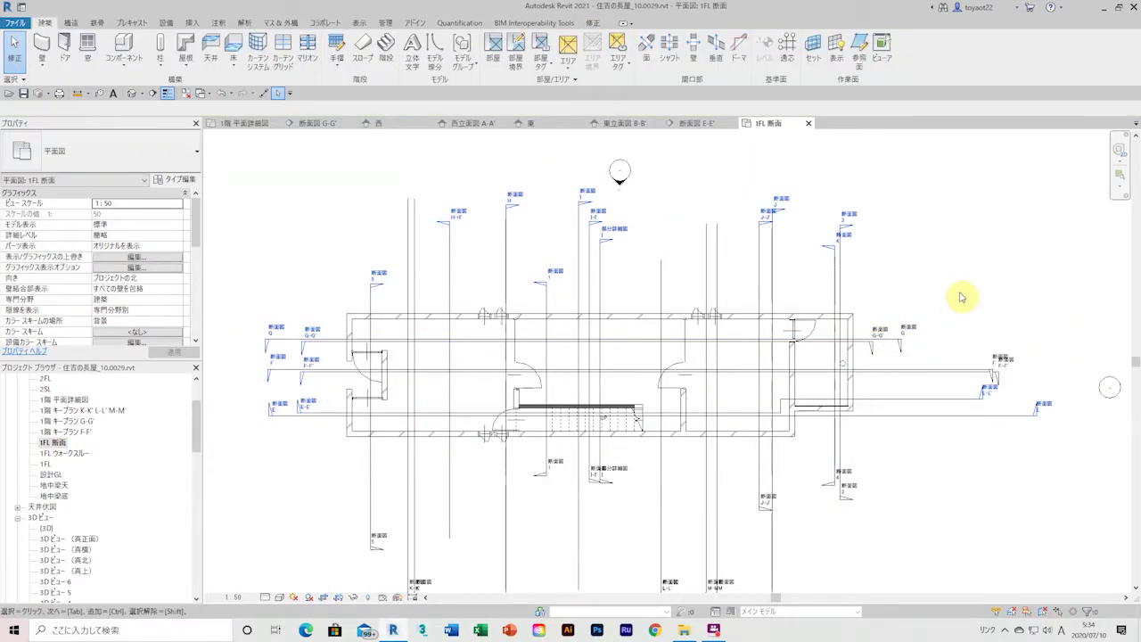
double_click(867, 347)
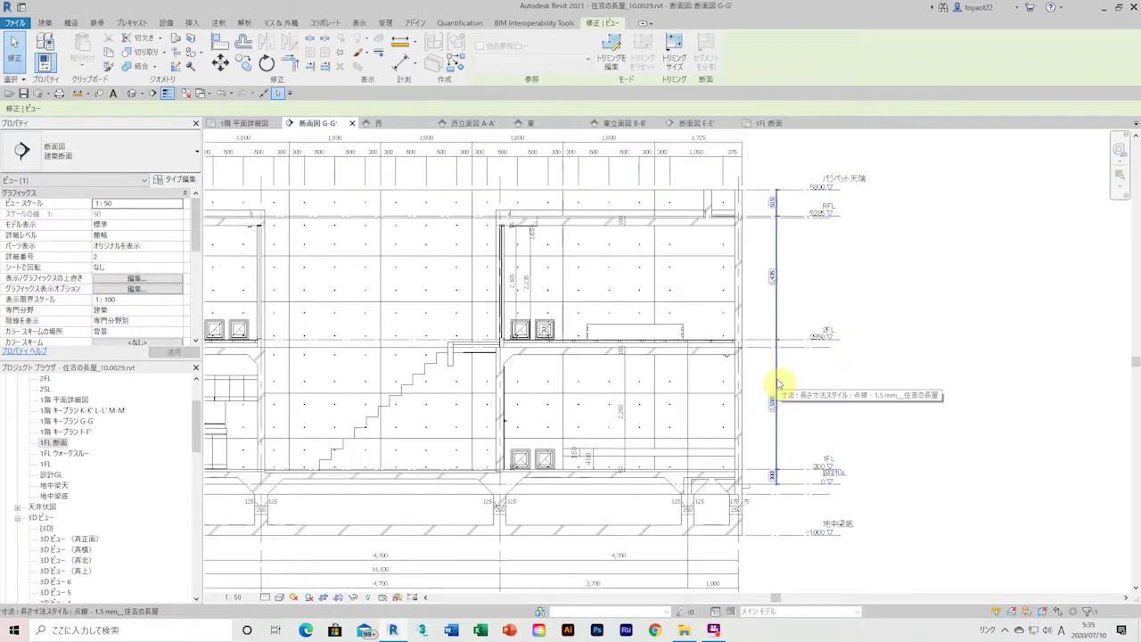
Step: Start the Aligned Dimension tool with DI in section G-G'
key(d)
key(i)
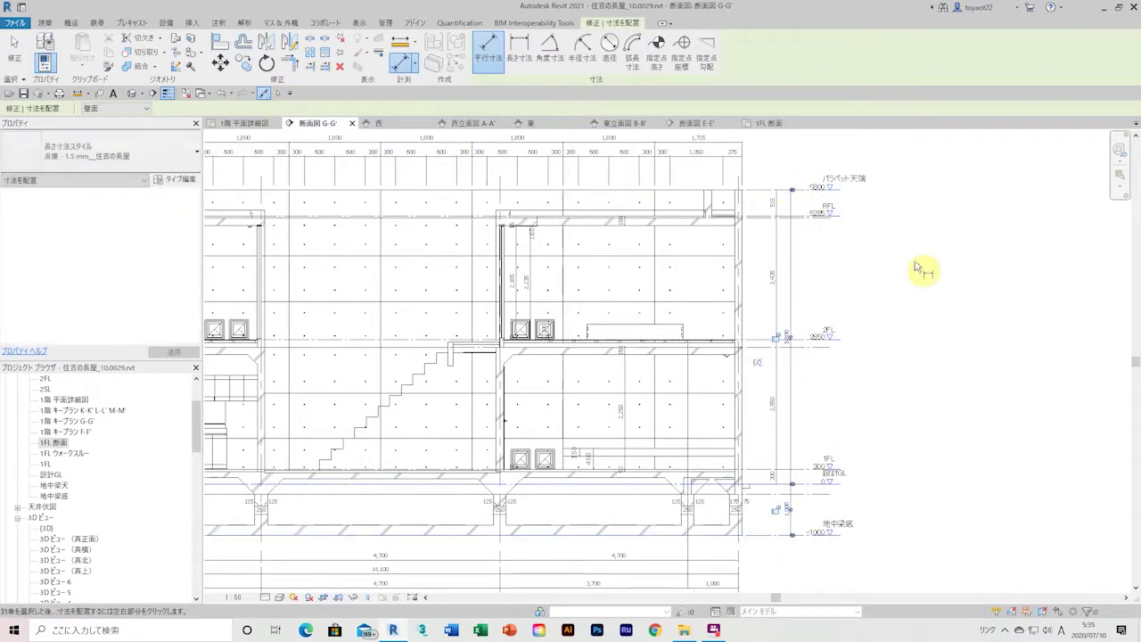
scroll(886, 400, up, 2)
scroll(687, 547, up, 2)
scroll(636, 501, up, 1)
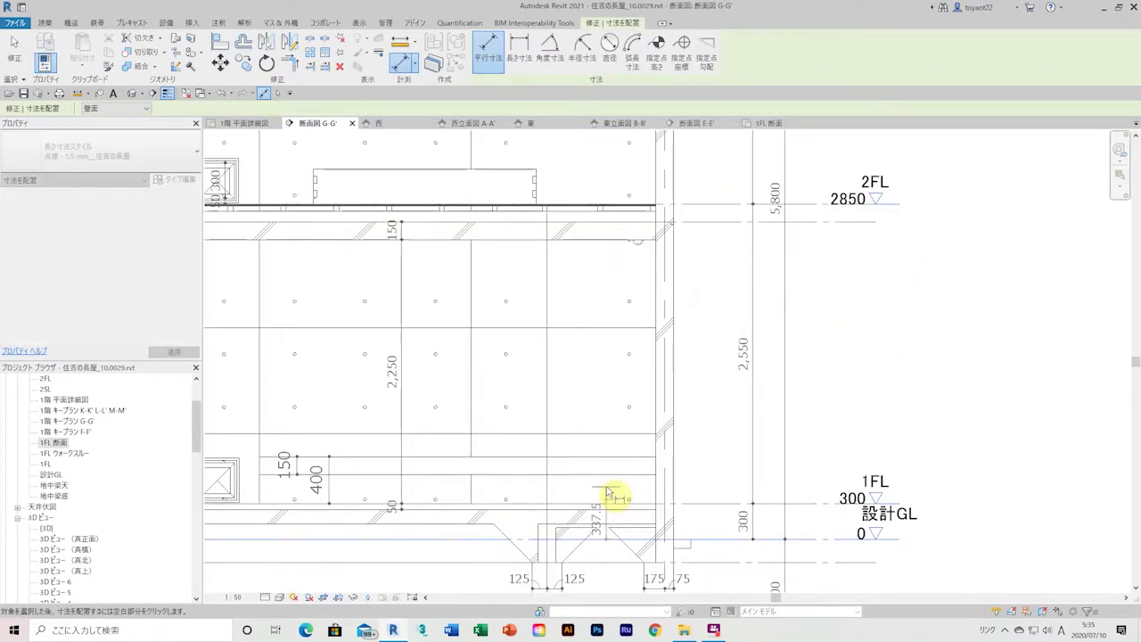
scroll(71, 507, down, 10)
Step: Open the K-K' L-L' M-M', G-G', F-F', E-E', 南立面図 and west/east elevation sheets
double_click(67, 538)
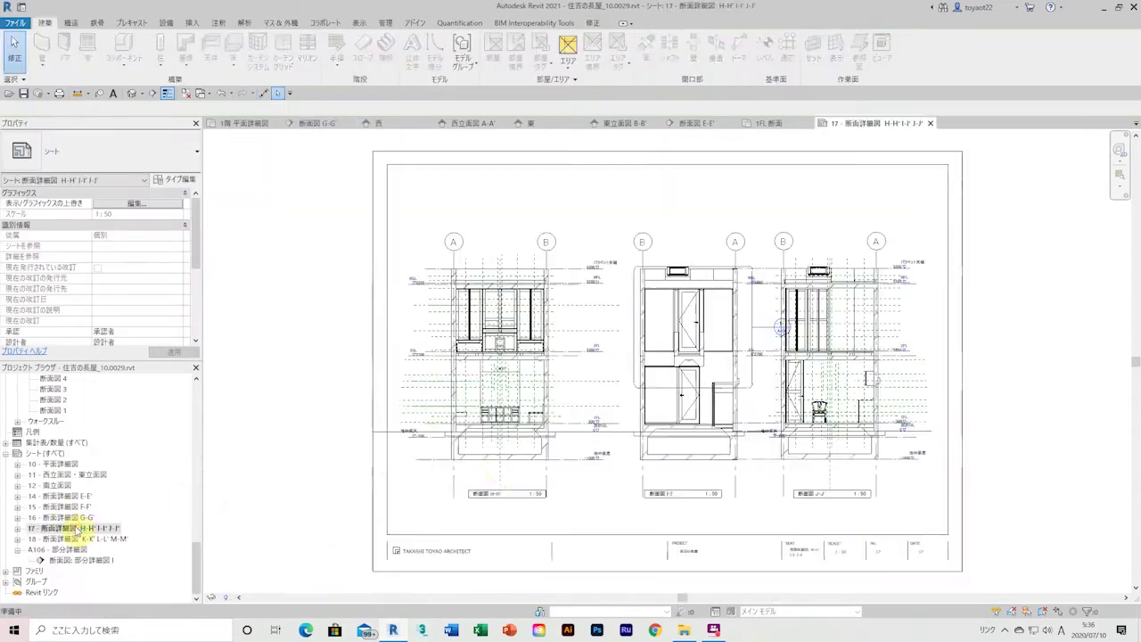
double_click(63, 517)
double_click(62, 506)
double_click(62, 495)
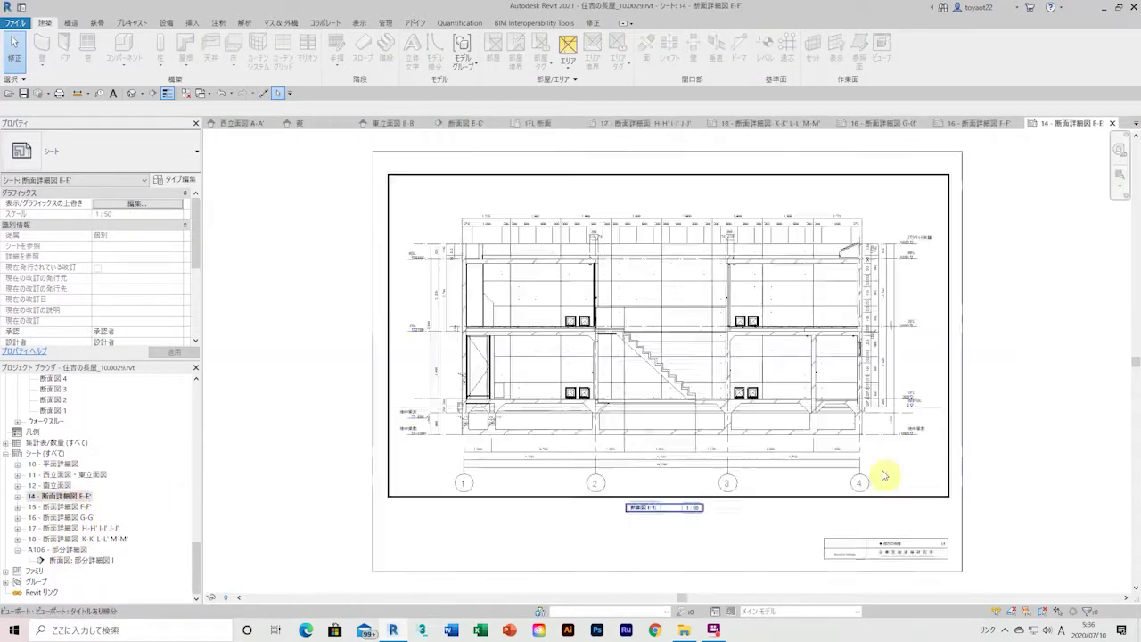
double_click(56, 485)
double_click(67, 474)
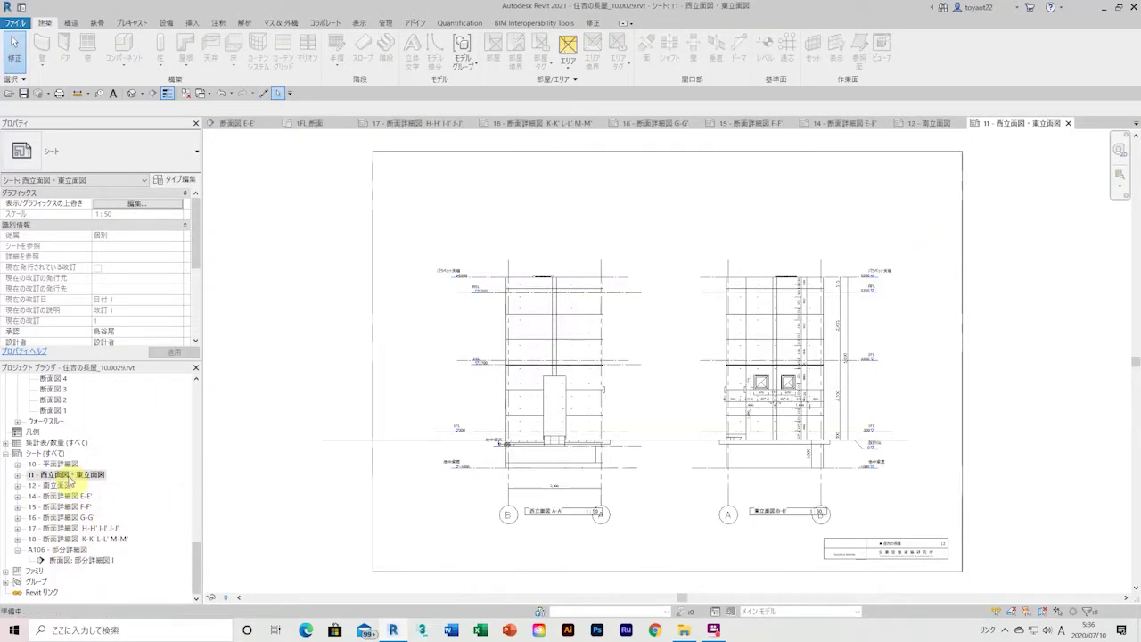
Step: Close the opened sheet views and the 東 elevation view
scroll(806, 443, up, 5)
scroll(806, 442, down, 5)
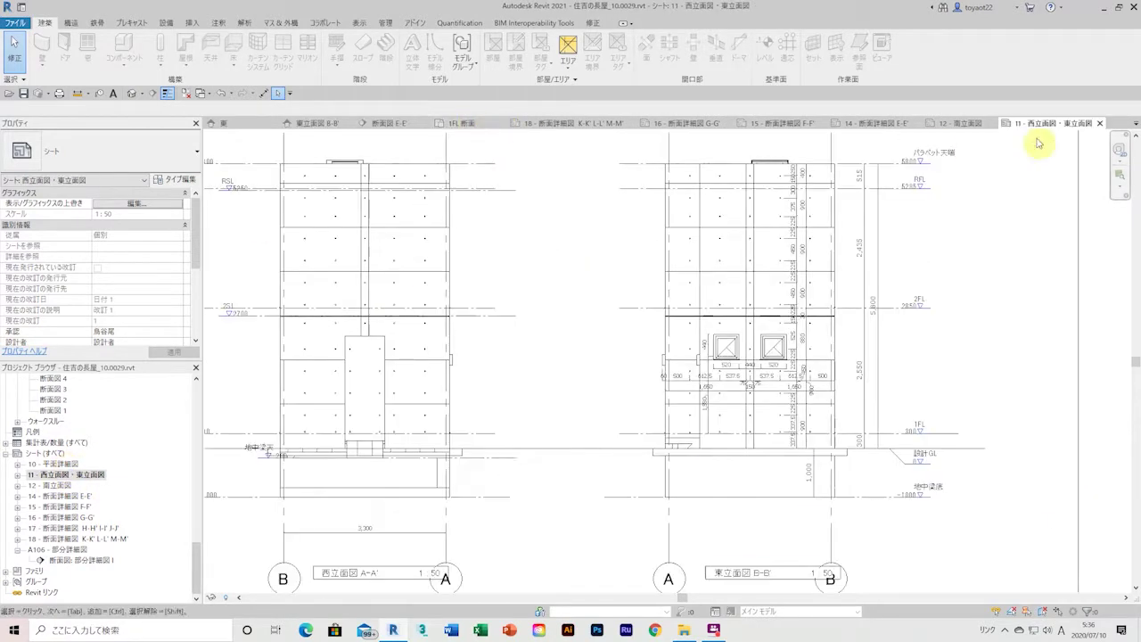
click(1036, 127)
click(1019, 128)
click(937, 123)
click(534, 123)
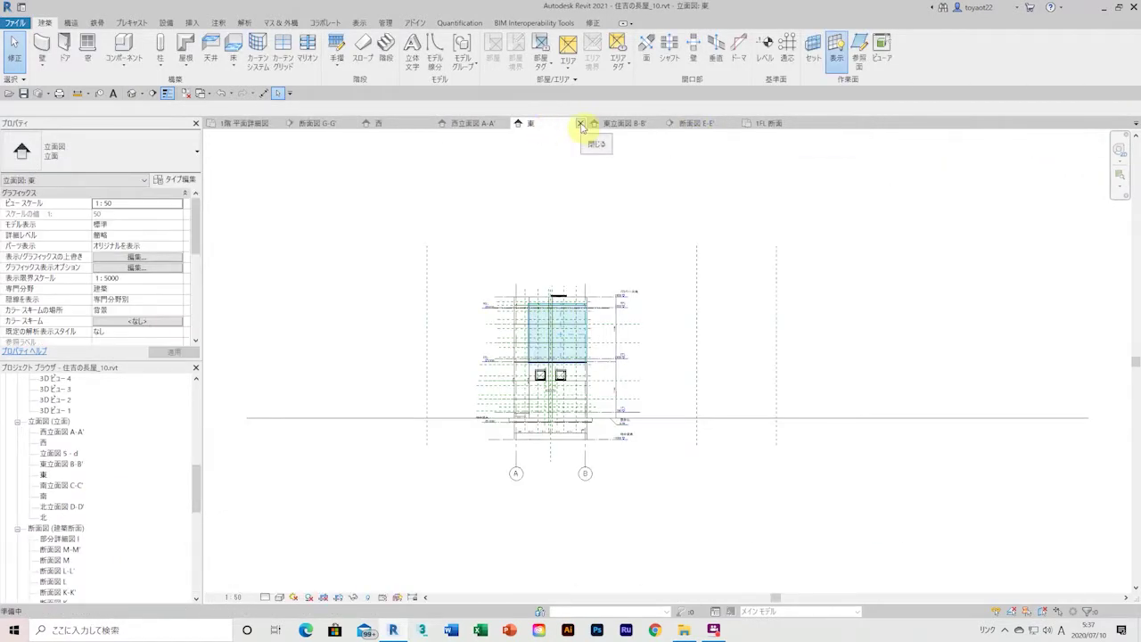
click(580, 123)
Step: Dimension from the roof slab edge up to the 5800 parapet top, placing the chain beside the levels
scroll(458, 199, down, 1)
key(d)
key(i)
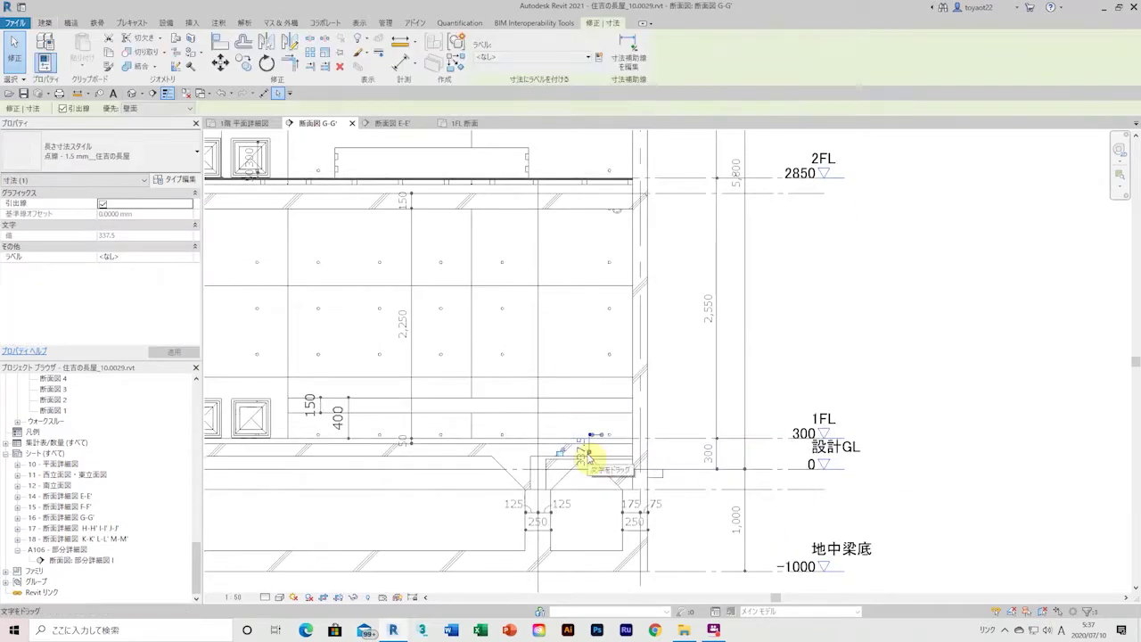
middle_drag(133, 401, 280, 422)
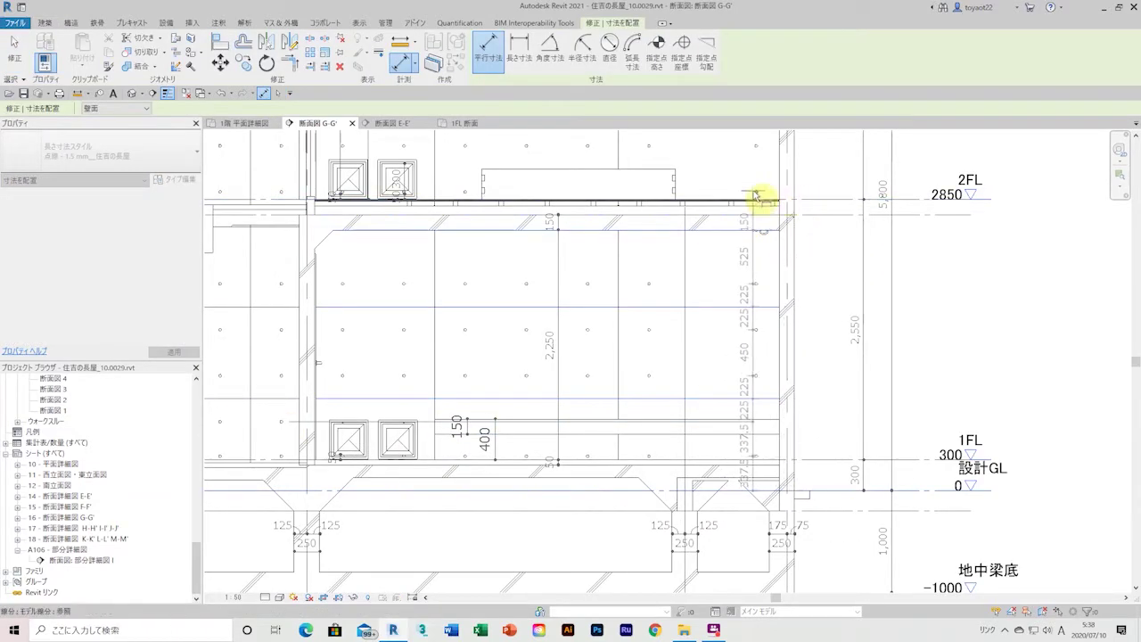
middle_drag(754, 190, 754, 295)
middle_drag(743, 113, 738, 328)
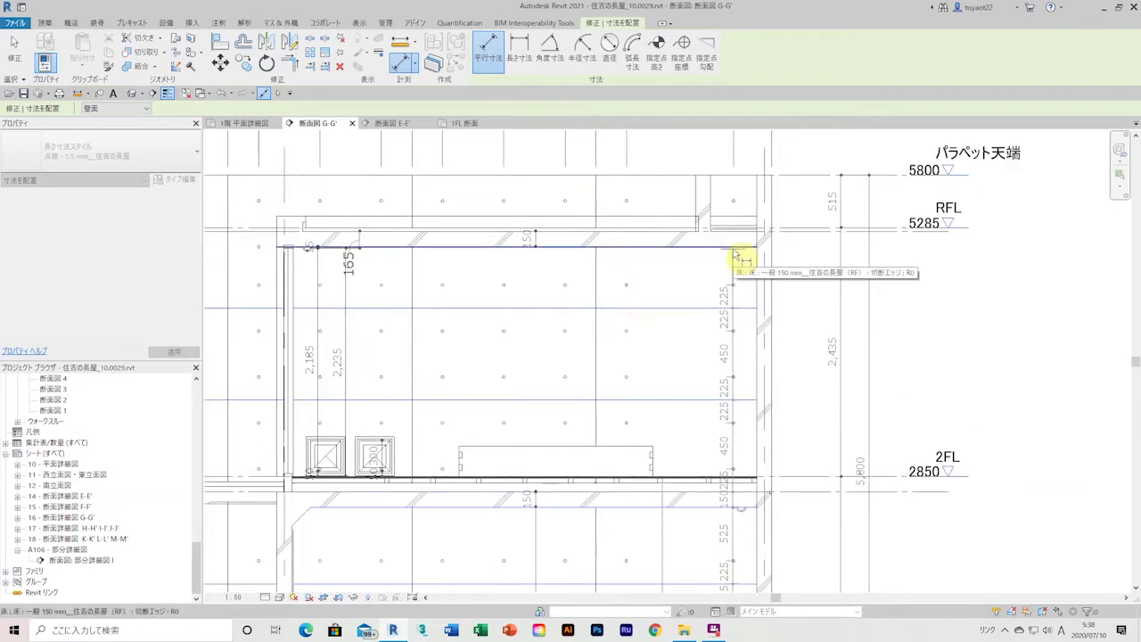
click(736, 201)
click(809, 175)
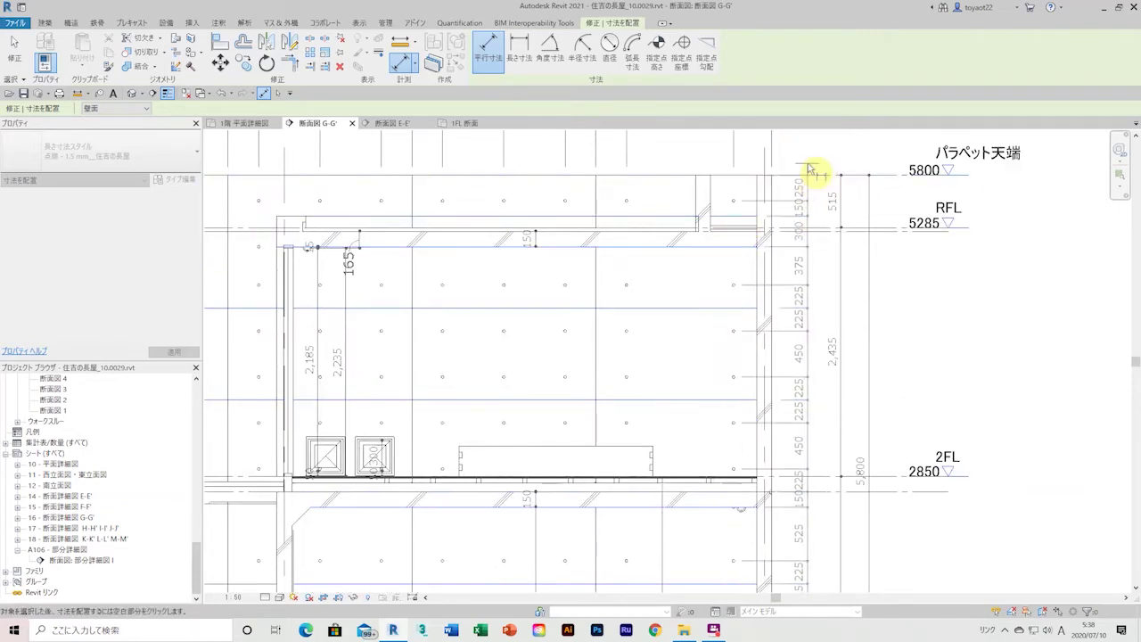
click(813, 169)
Step: Select the 2,435 / 2,550 level dimension and add another aligned string near RFL
scroll(585, 237, down, 5)
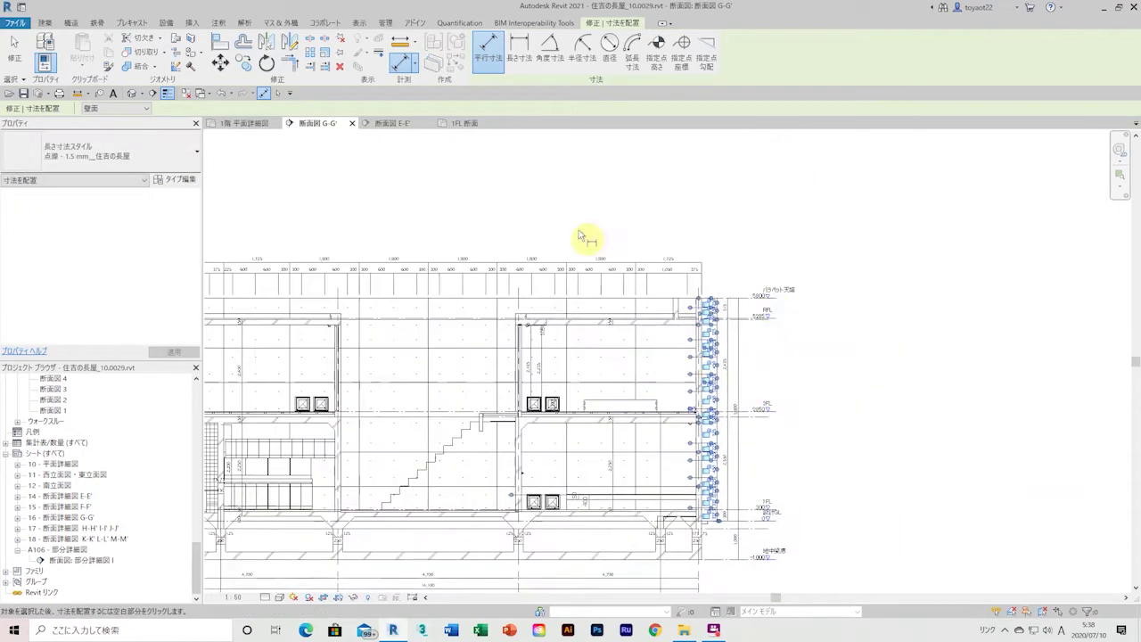
scroll(739, 377, up, 4)
key(Escape)
click(668, 387)
click(264, 93)
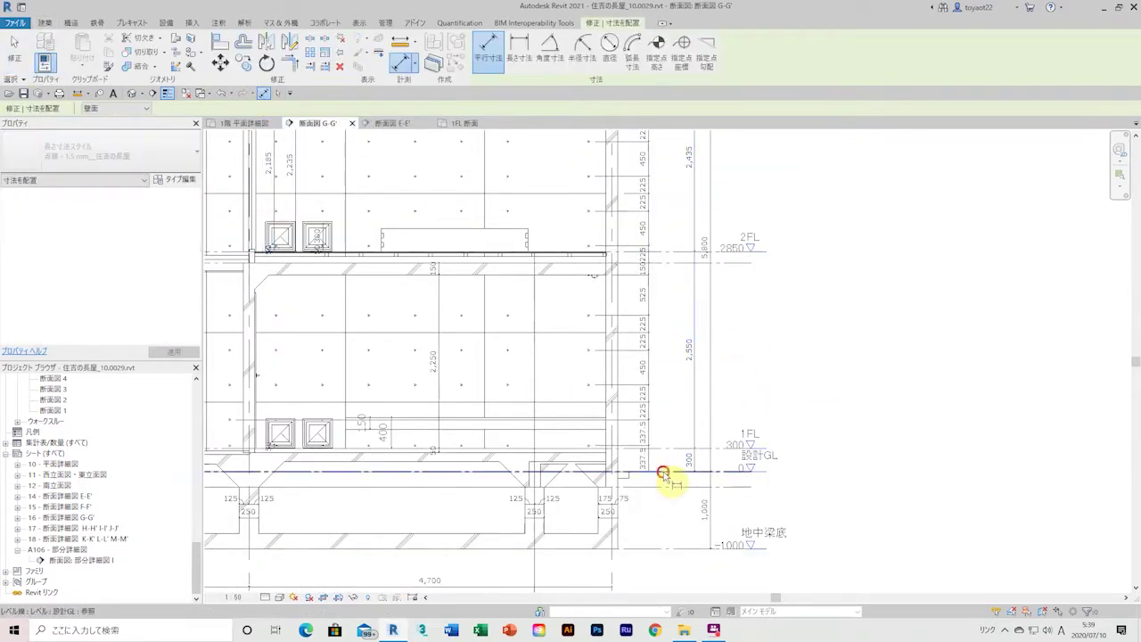
scroll(624, 273, up, 3)
scroll(687, 178, down, 3)
middle_drag(687, 178, 755, 283)
scroll(755, 283, up, 1)
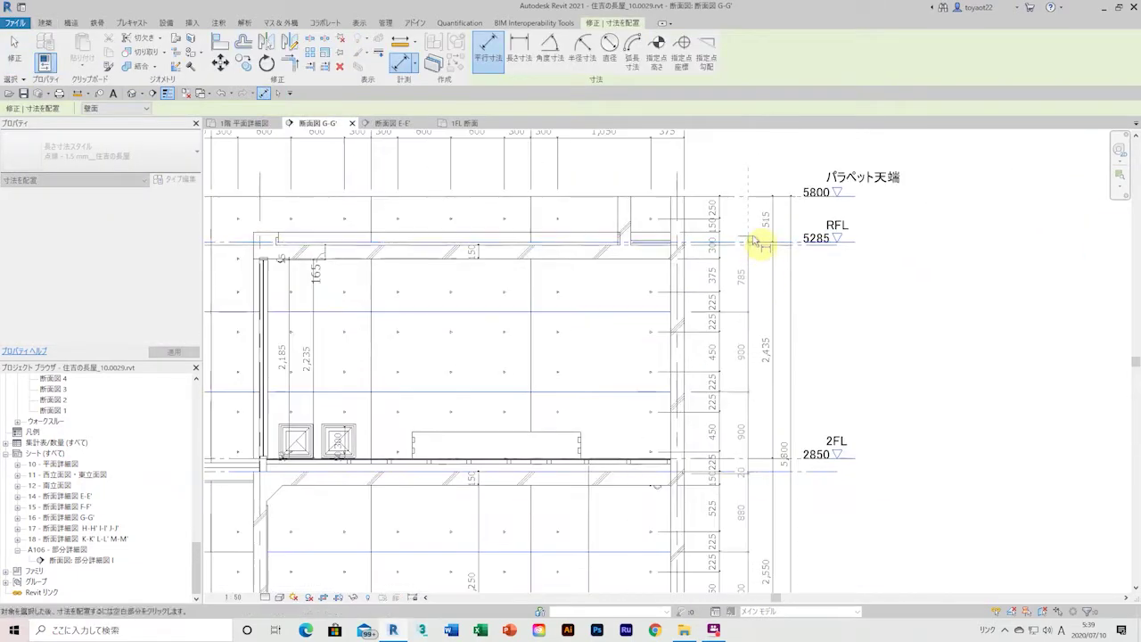
key(Escape)
key(Escape)
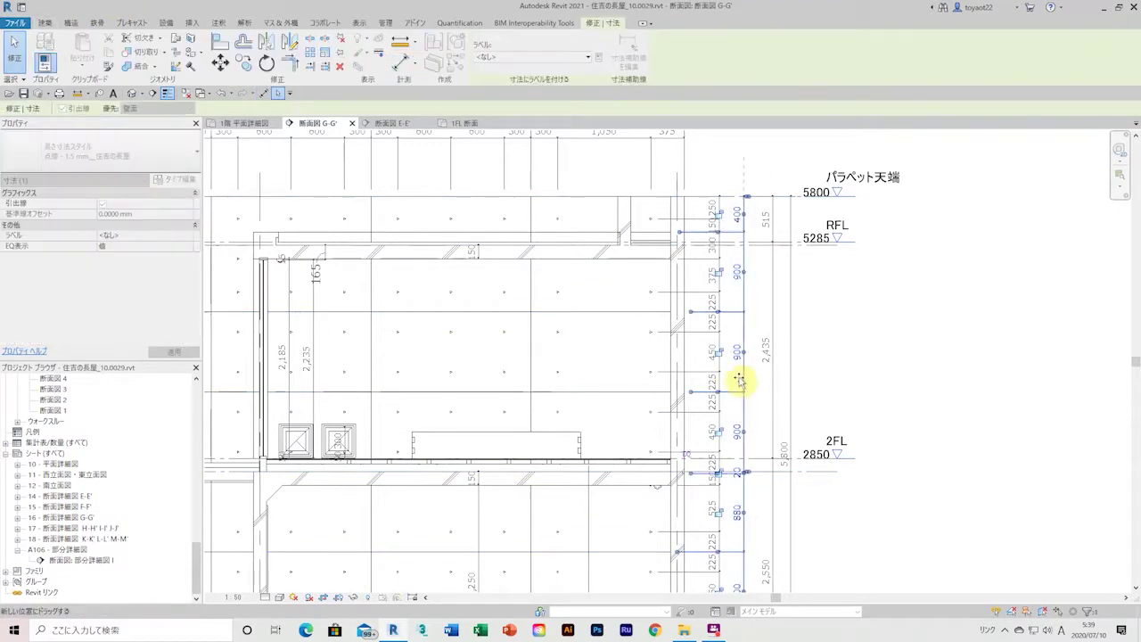
Step: Select the new dimension chain and review it down through 2FL, 1FL and 設計GL
scroll(854, 445, down, 3)
scroll(785, 317, up, 5)
click(706, 319)
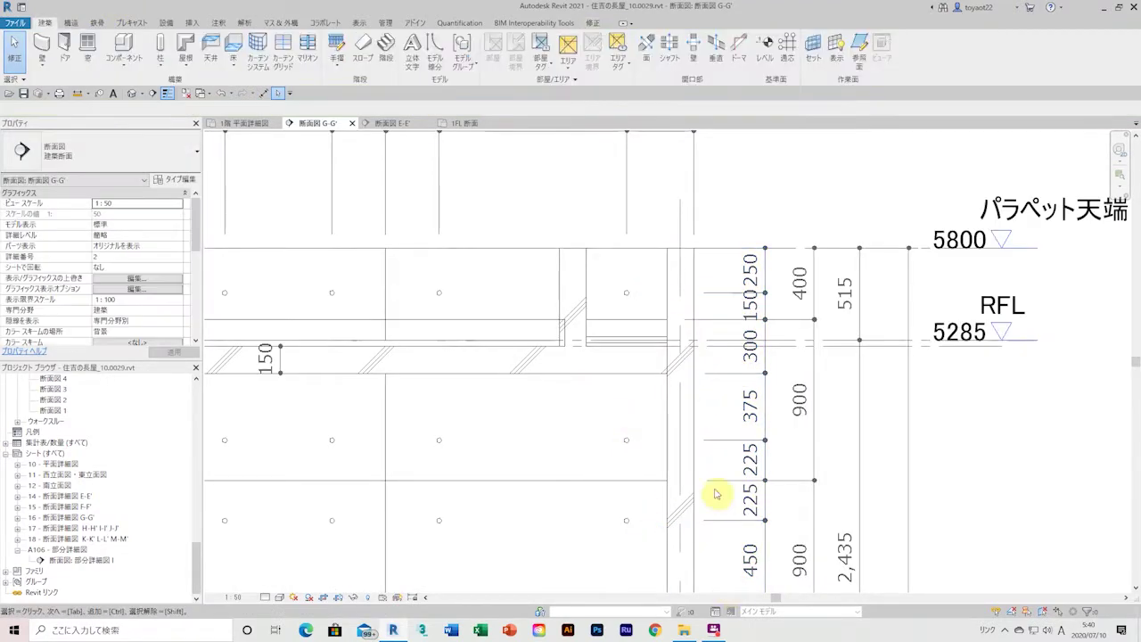
scroll(705, 446, up, 4)
scroll(708, 444, down, 4)
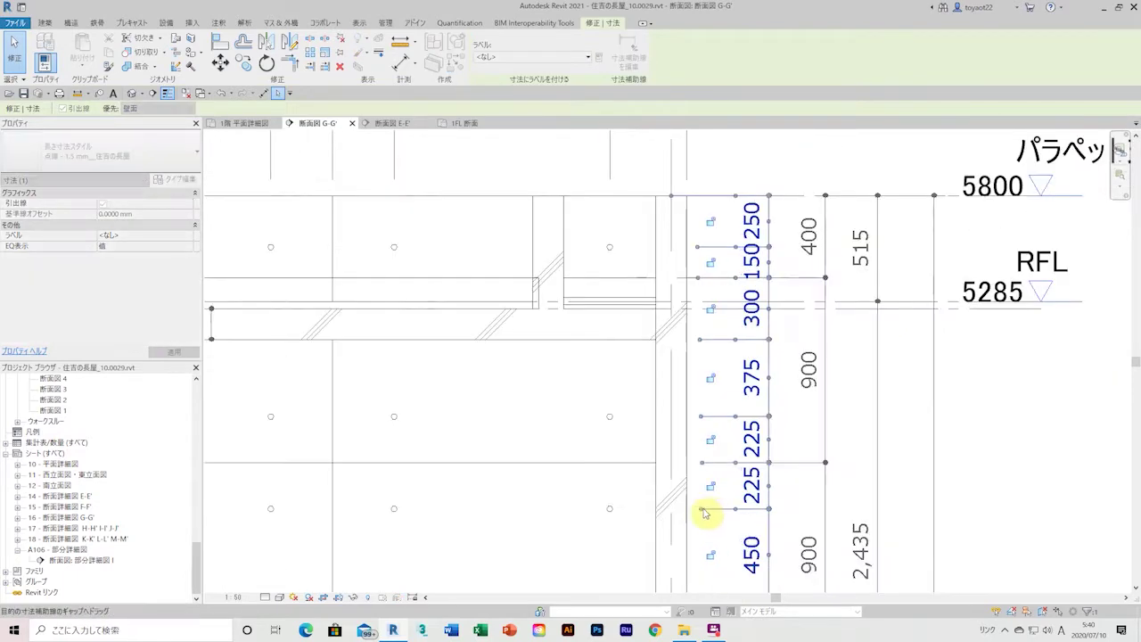
mouse_move(700, 509)
middle_down()
mouse_move(650, 535)
mouse_move(677, 287)
middle_up()
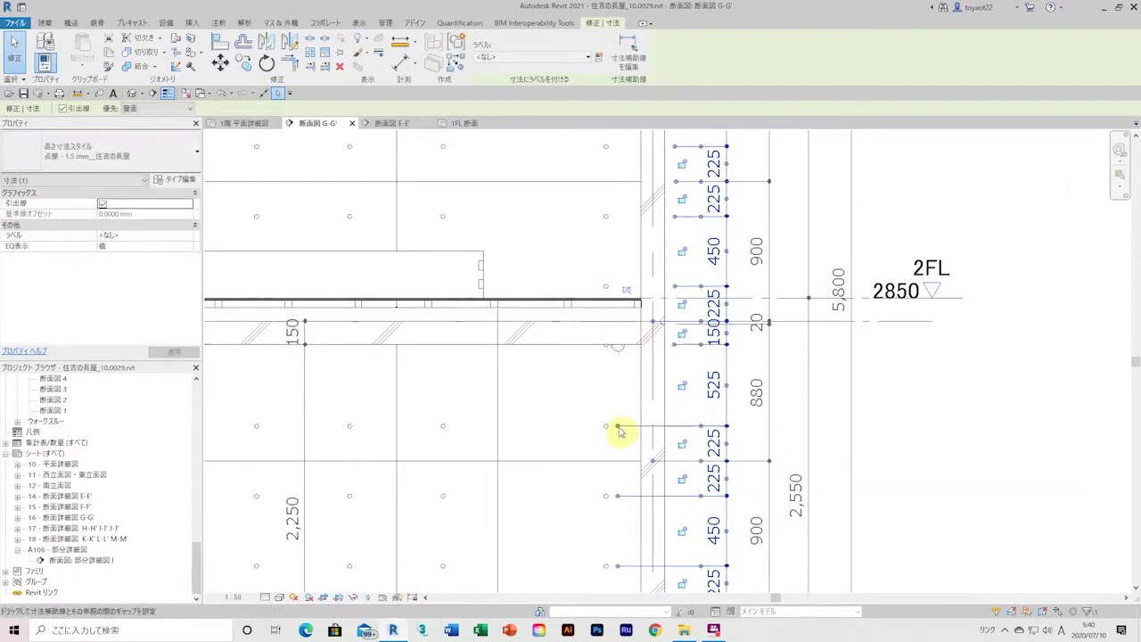
middle_drag(679, 575, 649, 389)
scroll(645, 419, down, 2)
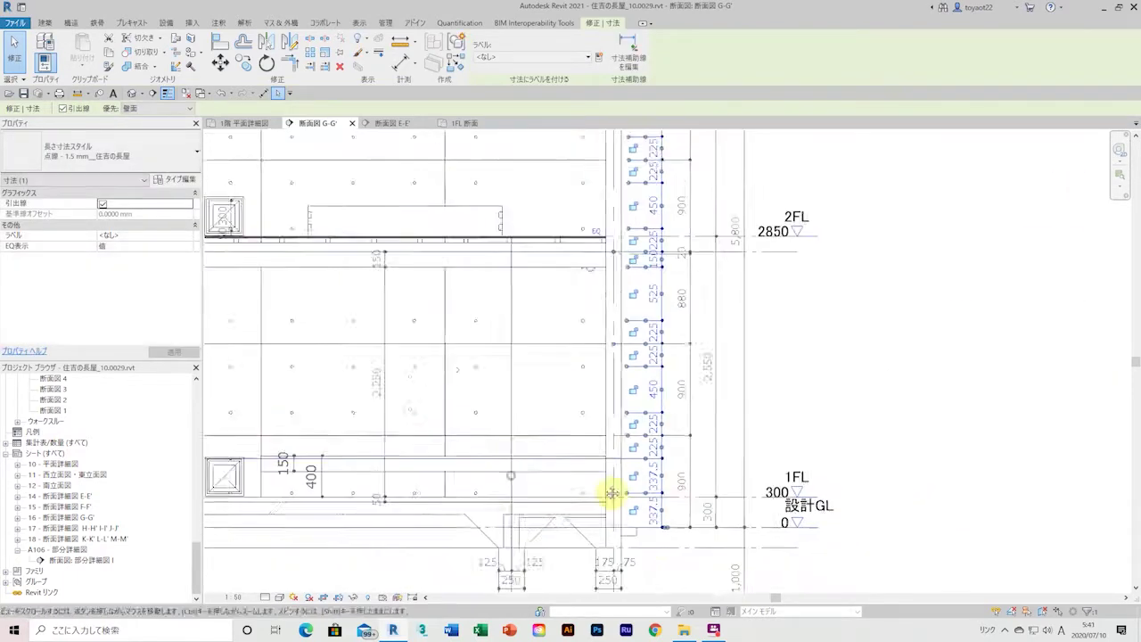
middle_drag(611, 489, 758, 478)
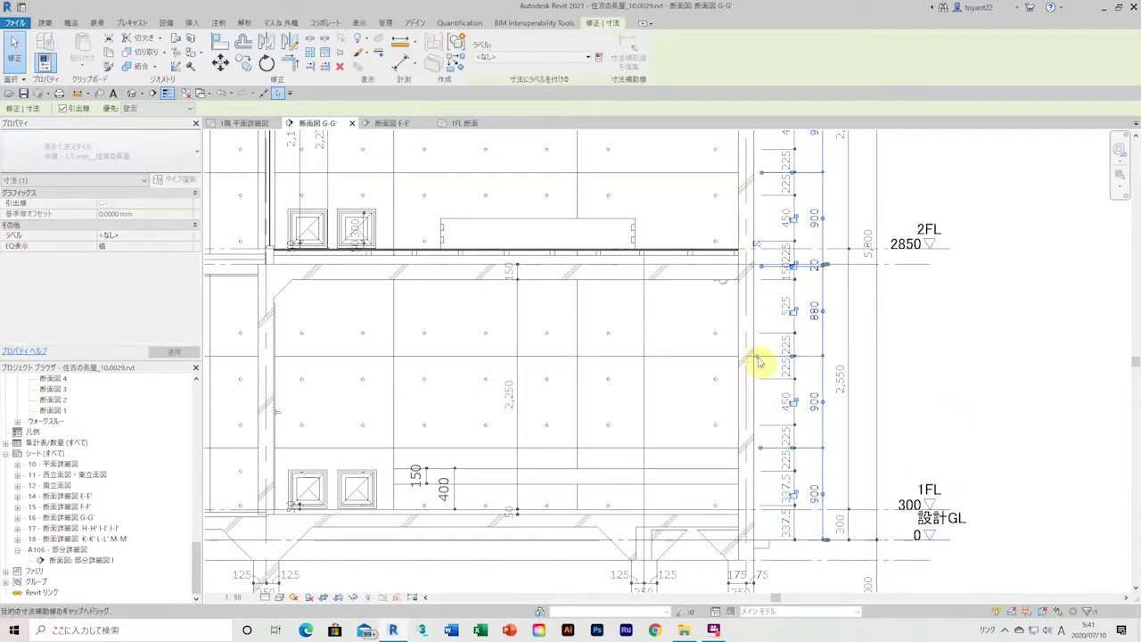
Step: Select and deselect a dimension chain to check the finished vertical strings
click(881, 408)
scroll(880, 408, down, 2)
click(757, 184)
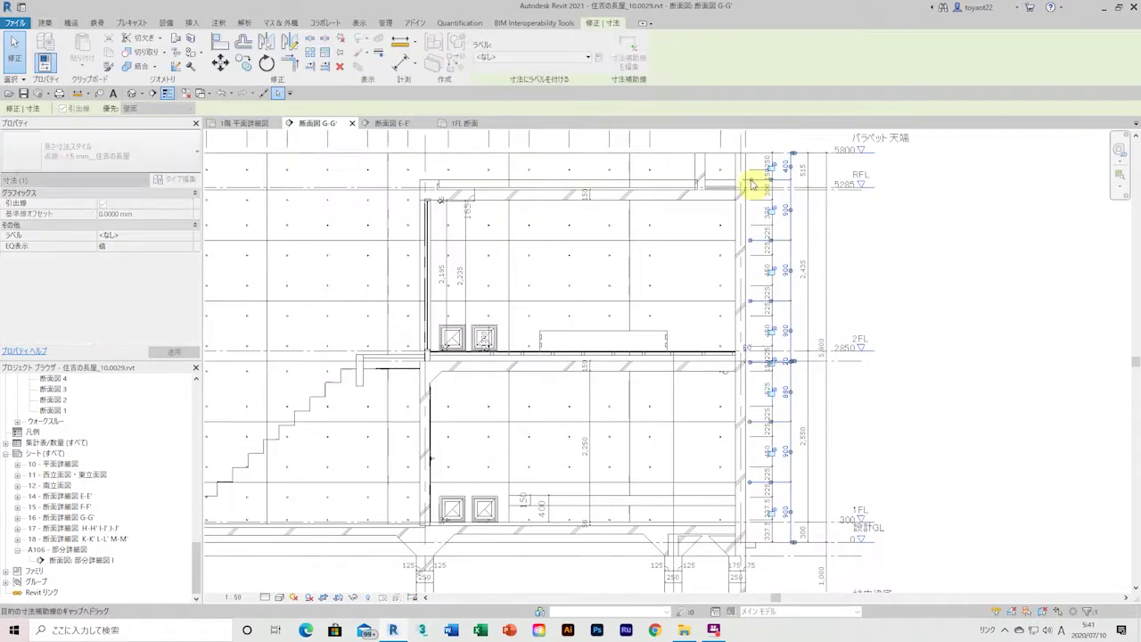
click(881, 283)
scroll(880, 284, down, 3)
scroll(423, 336, up, 5)
Step: In section G-G', check the dimension line below the section and shift the level heads further left
scroll(422, 336, down, 3)
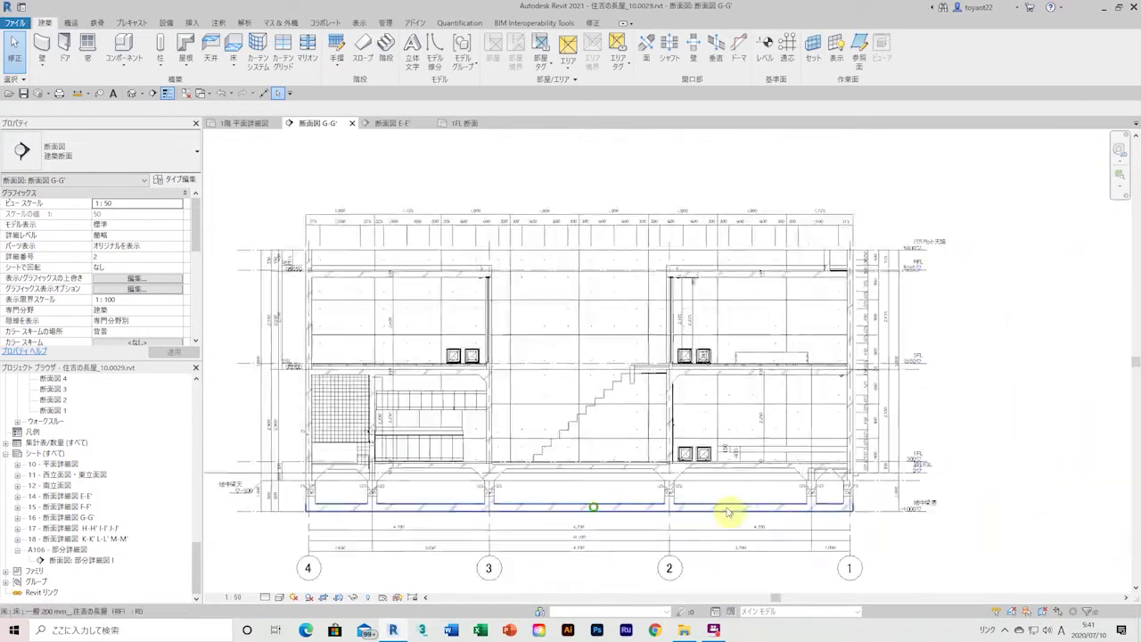
click(896, 458)
scroll(330, 483, down, 1)
click(329, 504)
scroll(426, 362, up, 2)
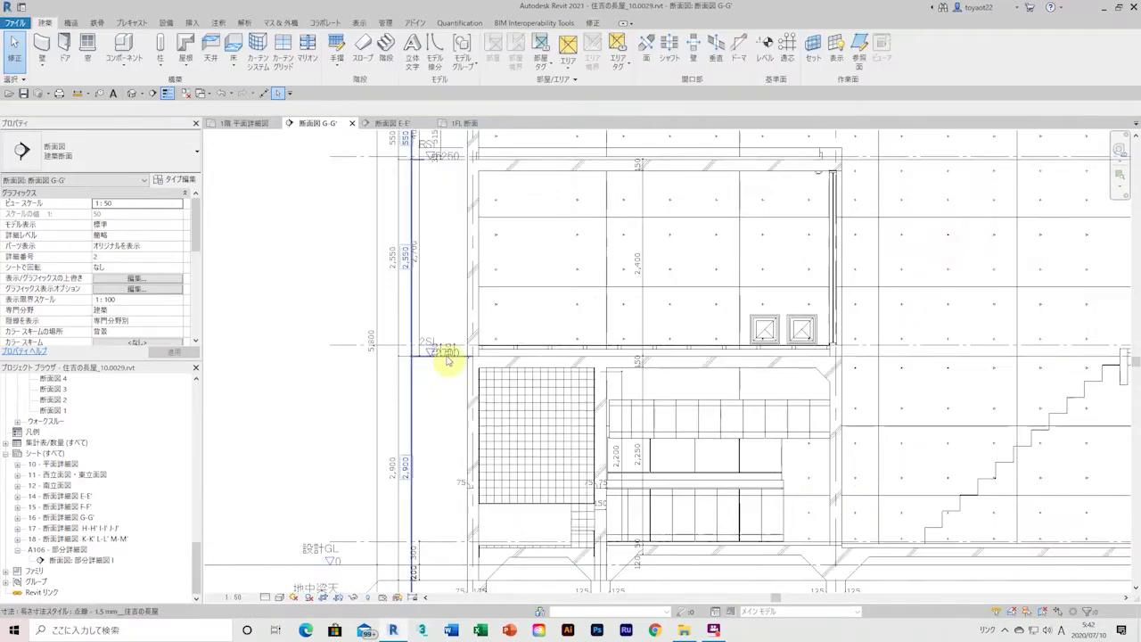
drag(447, 359, 330, 351)
click(351, 402)
scroll(349, 395, down, 1)
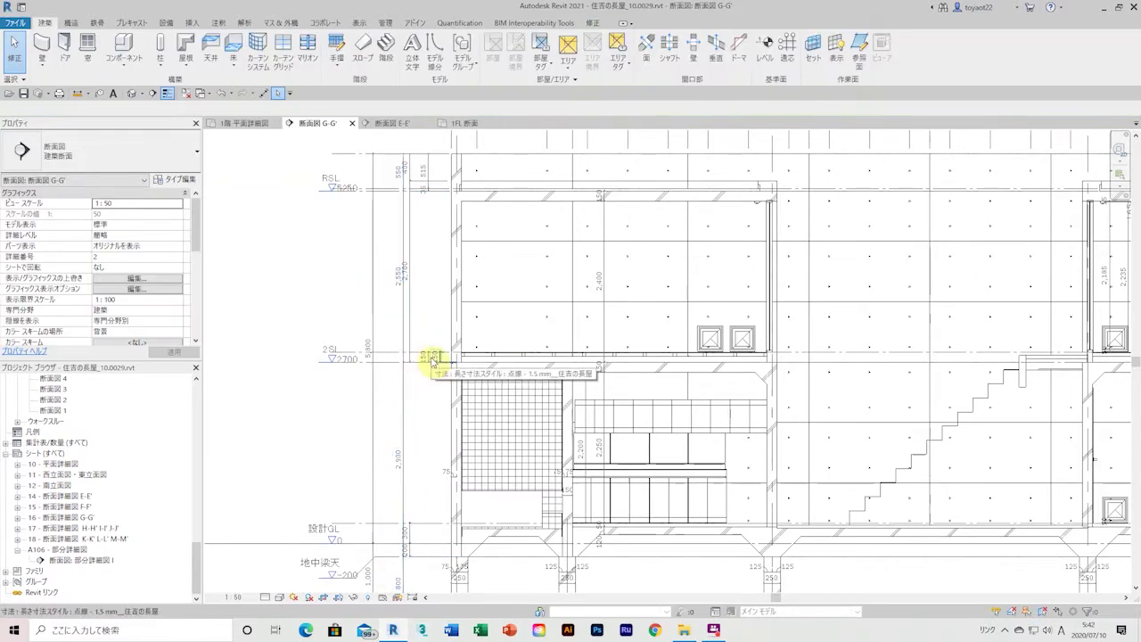
Step: Nudge the 2,550/550 dimension string left and lower the 2SL and RSL level head labels
drag(397, 385, 387, 395)
click(412, 329)
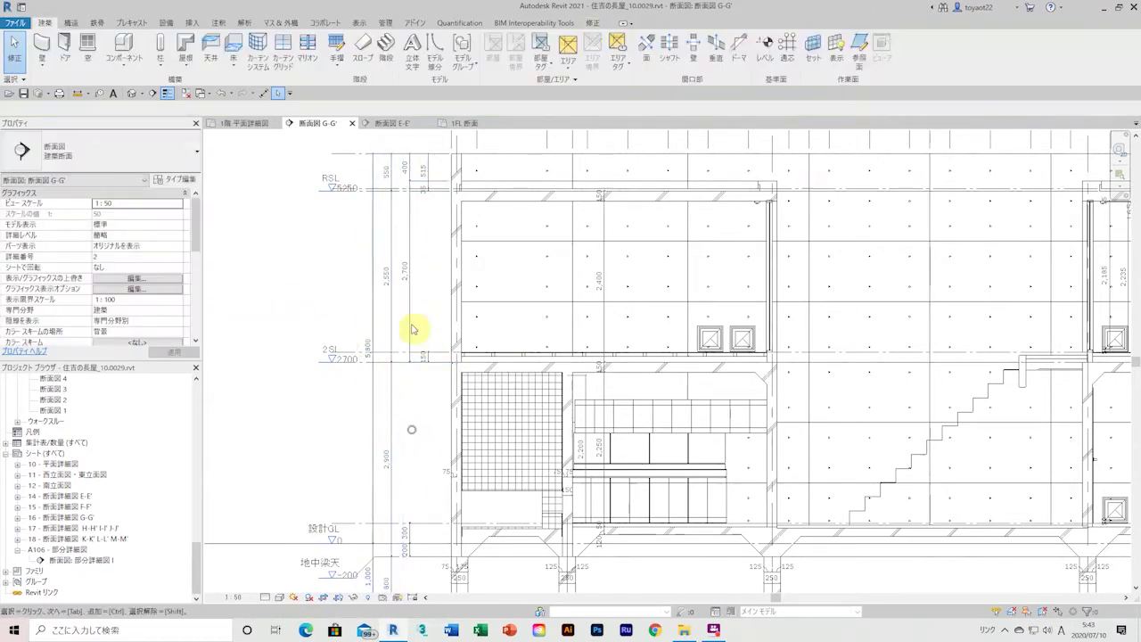
drag(351, 200, 357, 224)
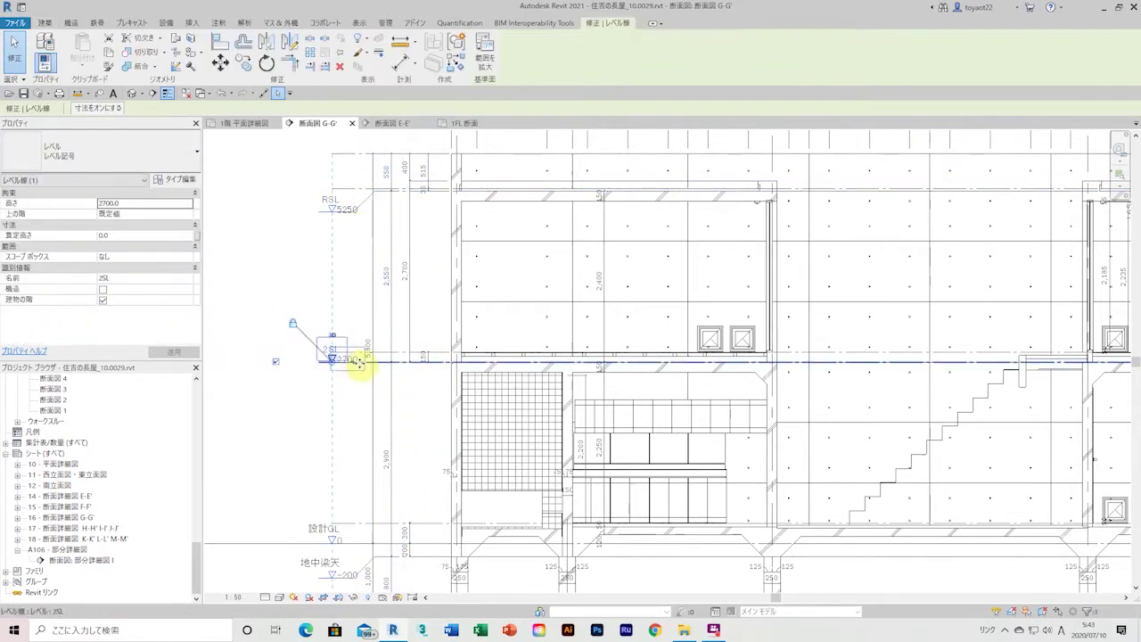
drag(363, 356, 366, 377)
click(410, 408)
click(369, 361)
click(369, 199)
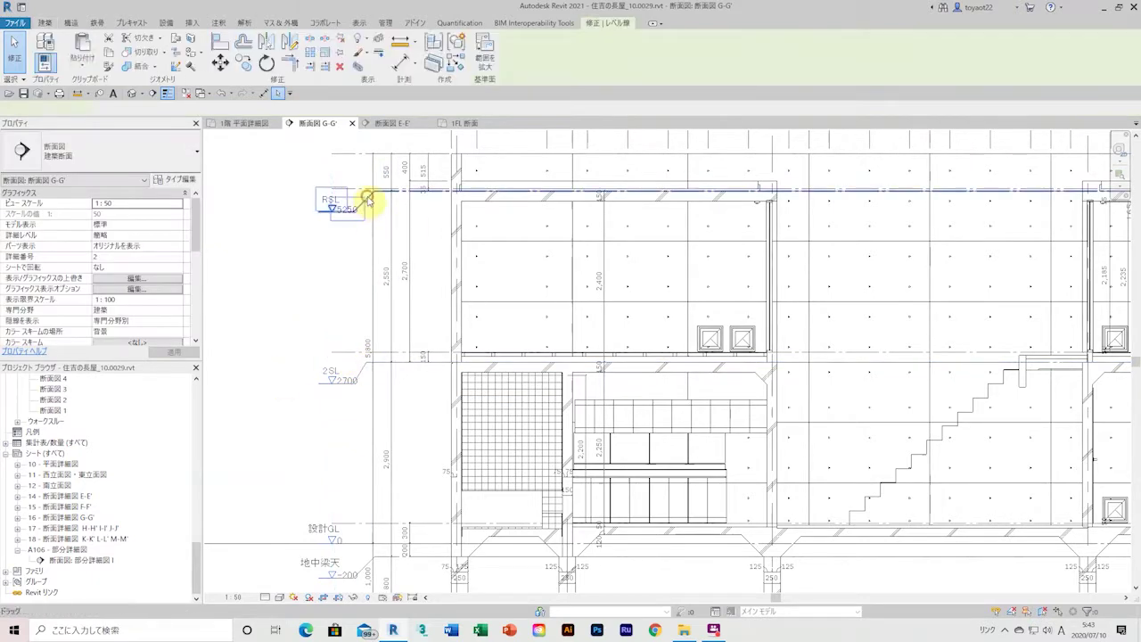
click(294, 259)
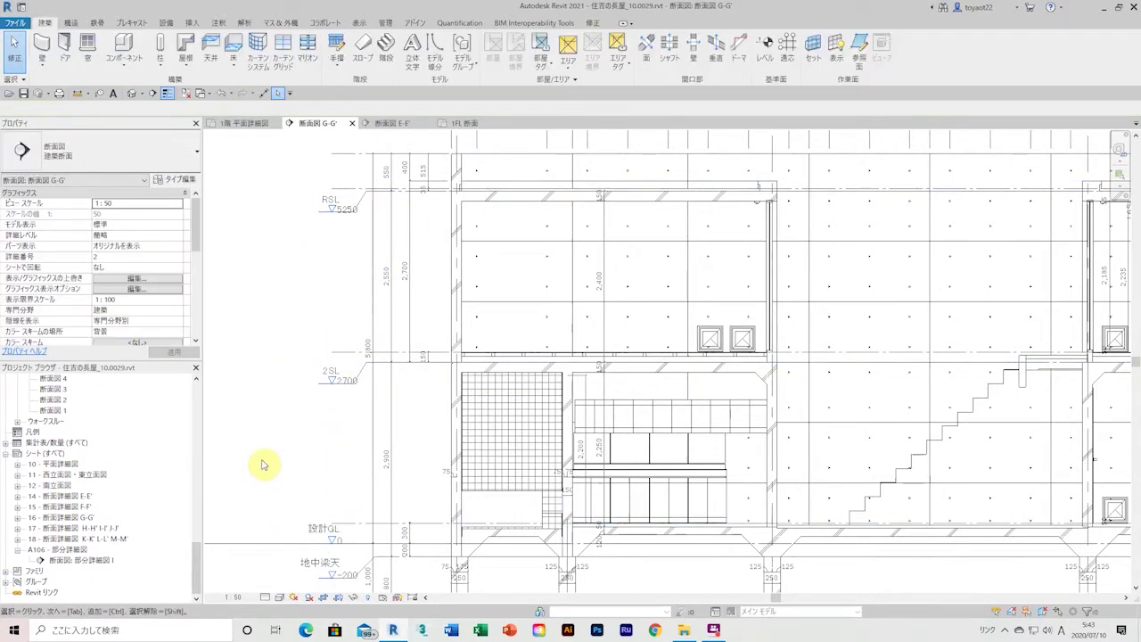
Step: Check the 地中梁底 and 地中梁天 level heads near the foundation
scroll(306, 407, down, 2)
click(295, 491)
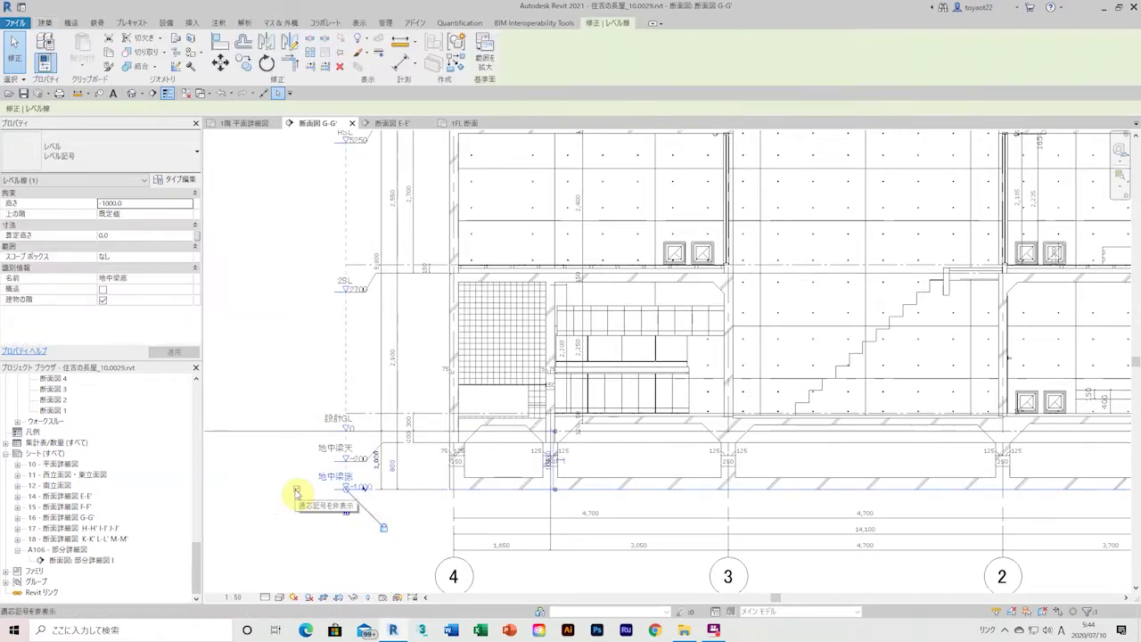
click(285, 475)
click(381, 452)
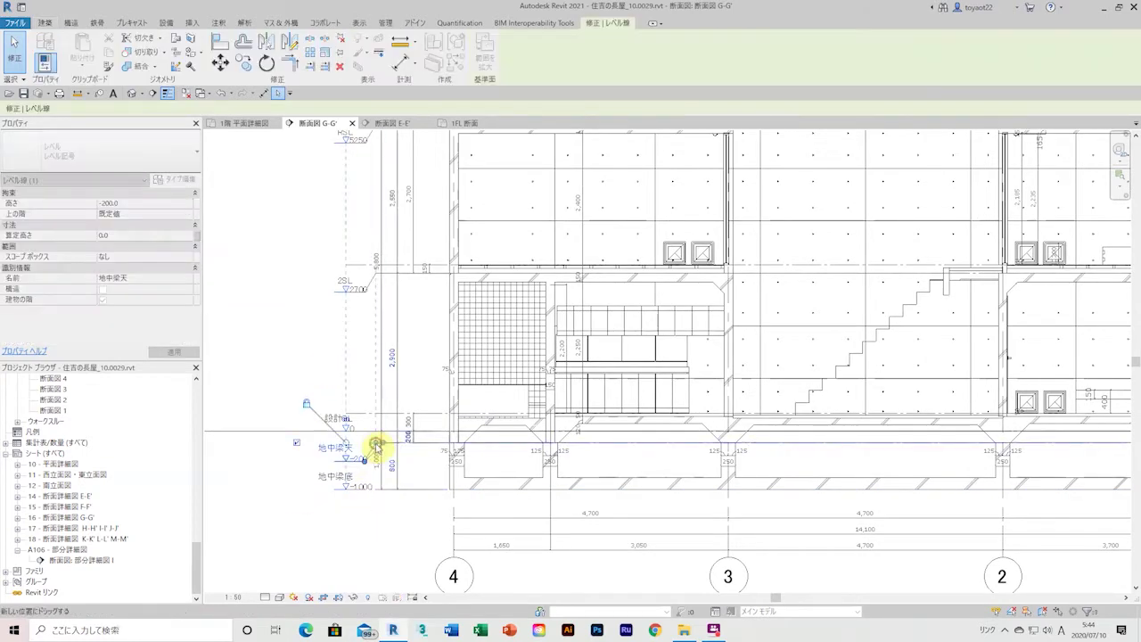
scroll(296, 415, down, 1)
scroll(296, 413, down, 2)
Step: Open section F-F', then bring the first-floor detail plan to the front
scroll(76, 458, up, 5)
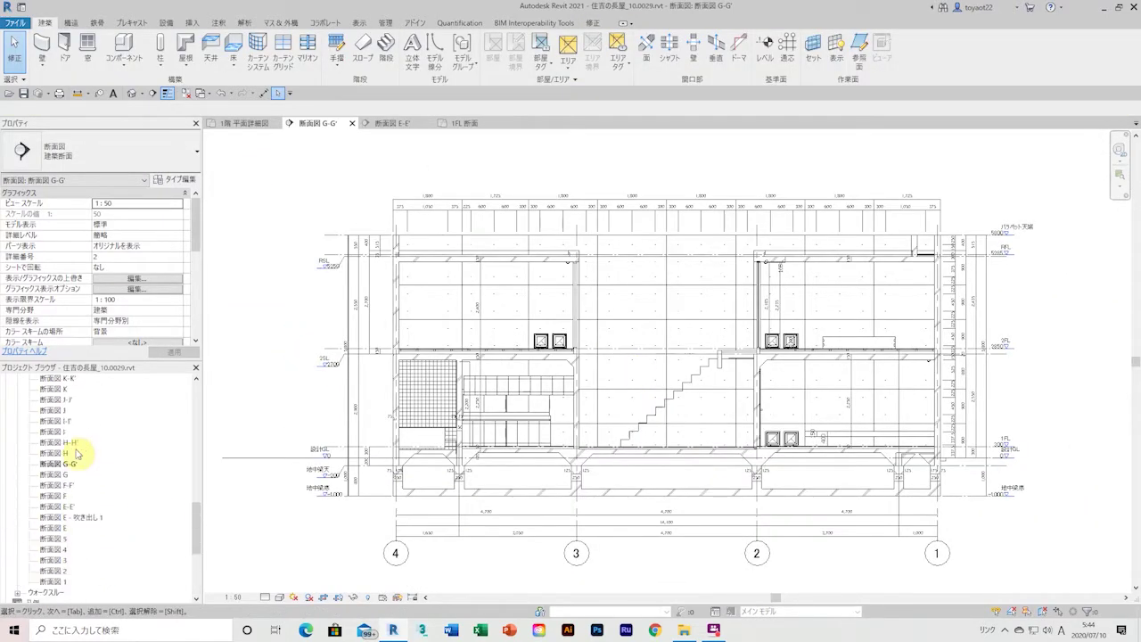
scroll(306, 395, up, 1)
scroll(271, 397, up, 3)
scroll(271, 396, down, 4)
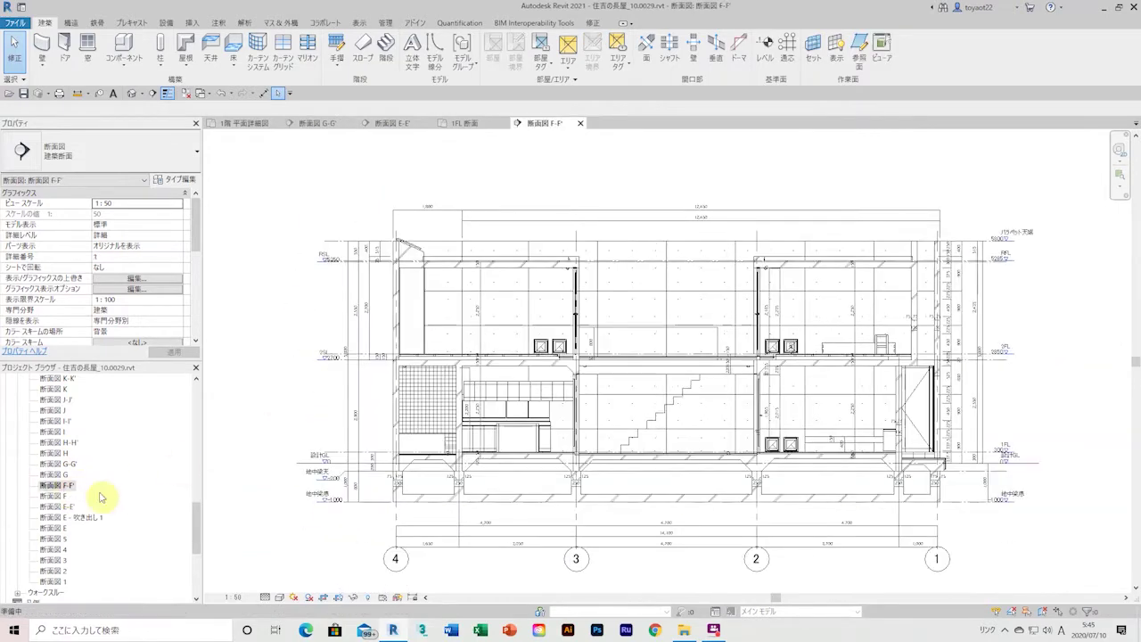
double_click(89, 495)
scroll(437, 379, down, 1)
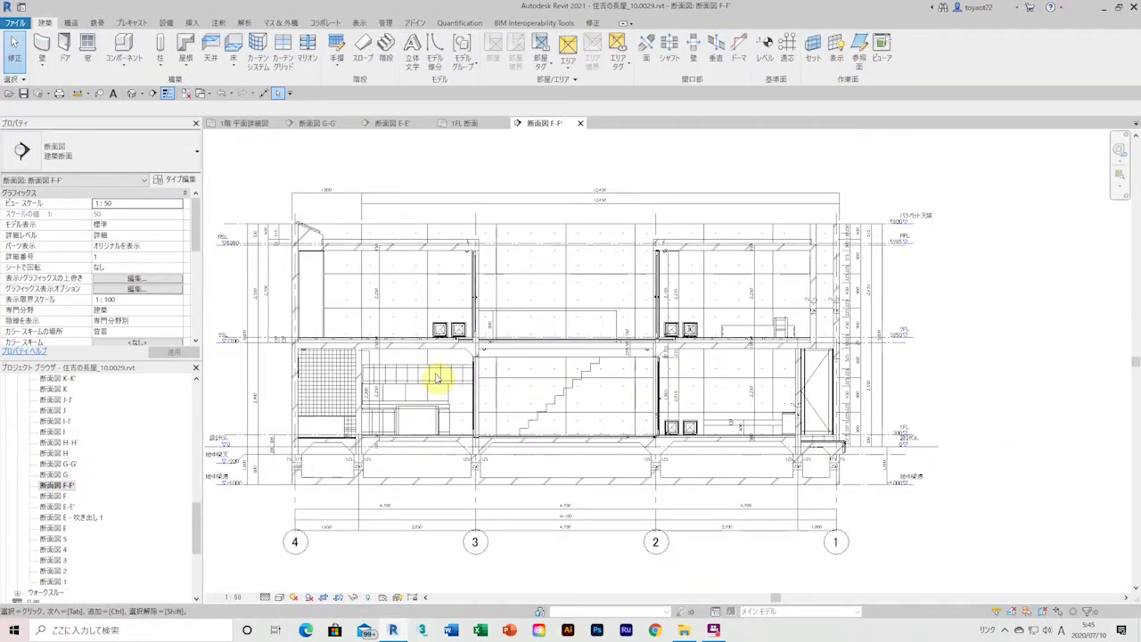
click(243, 124)
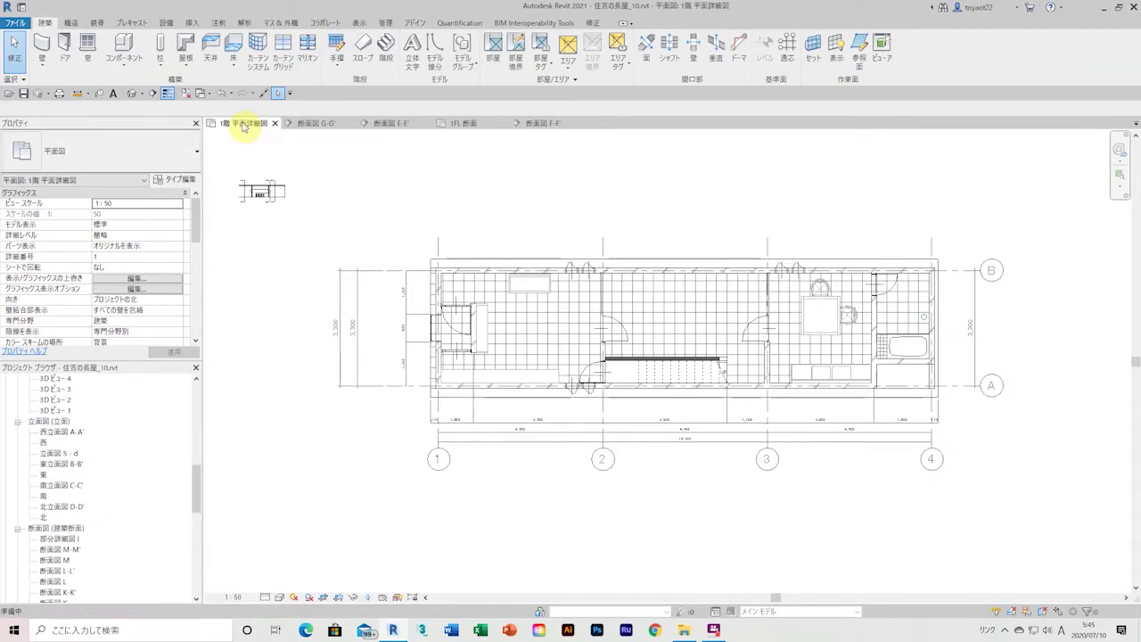
Step: Save the project as 住吉の長屋_10.rvt and reopen that saved file
key(ctrl+s)
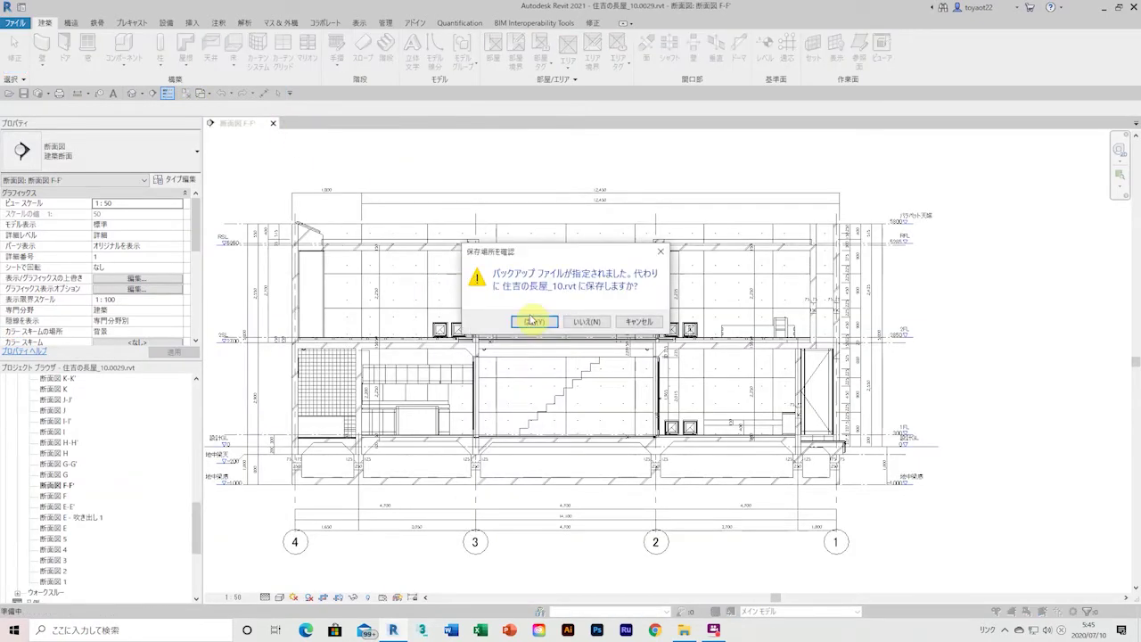
click(653, 327)
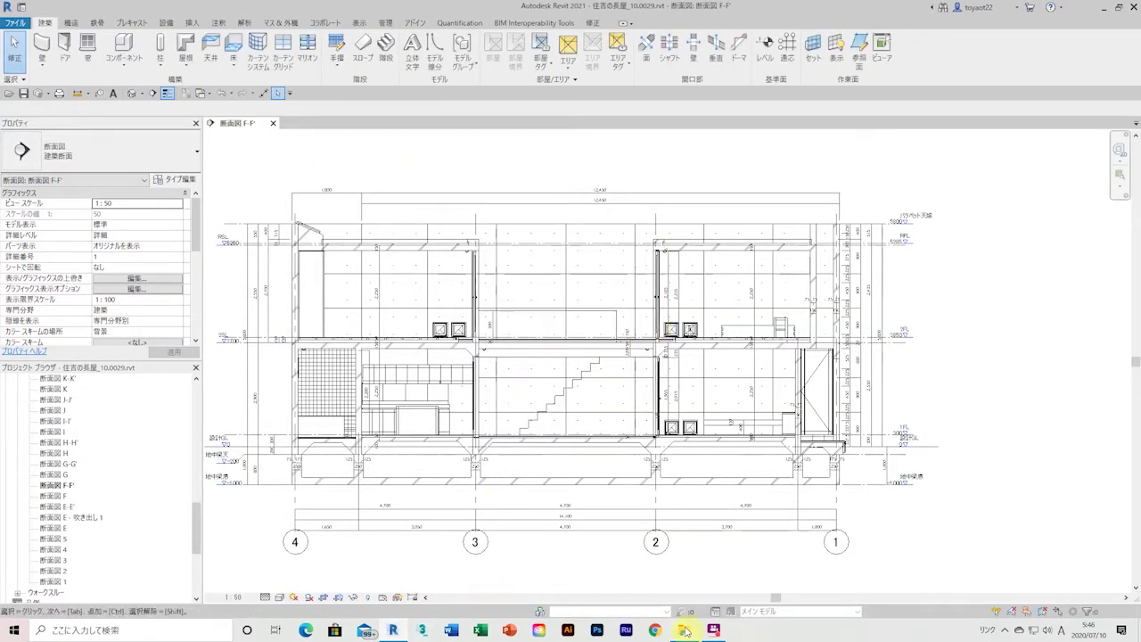
key(ctrl+d)
click(280, 247)
Step: Open sections G-G', F-F' and E-E', then close them so only the plan remains
scroll(98, 533, down, 3)
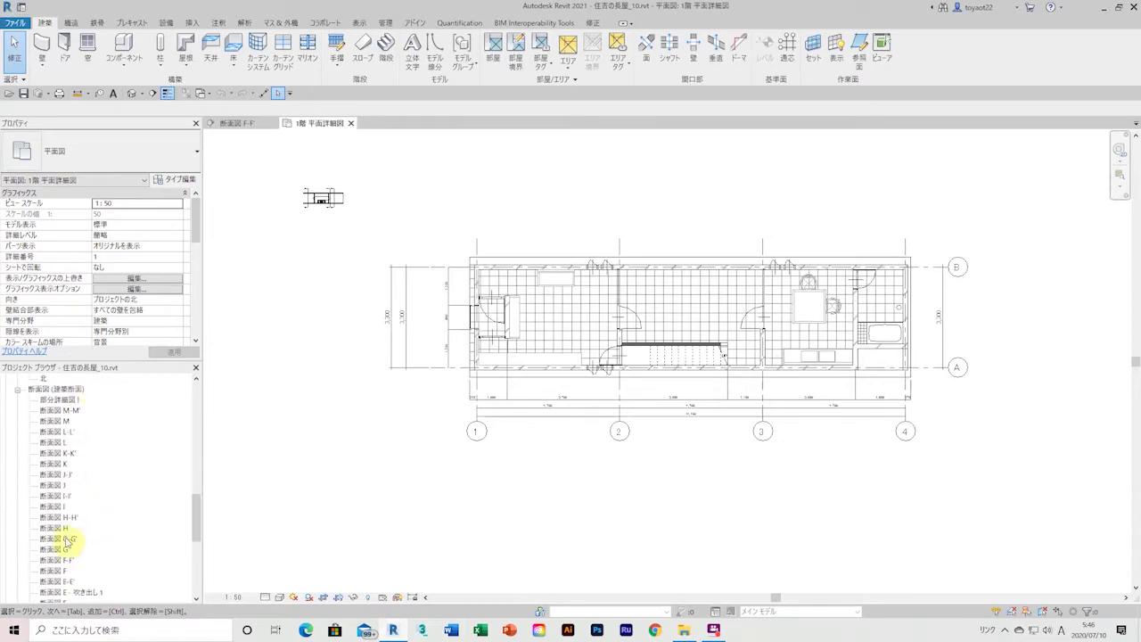
double_click(55, 539)
double_click(56, 559)
double_click(56, 581)
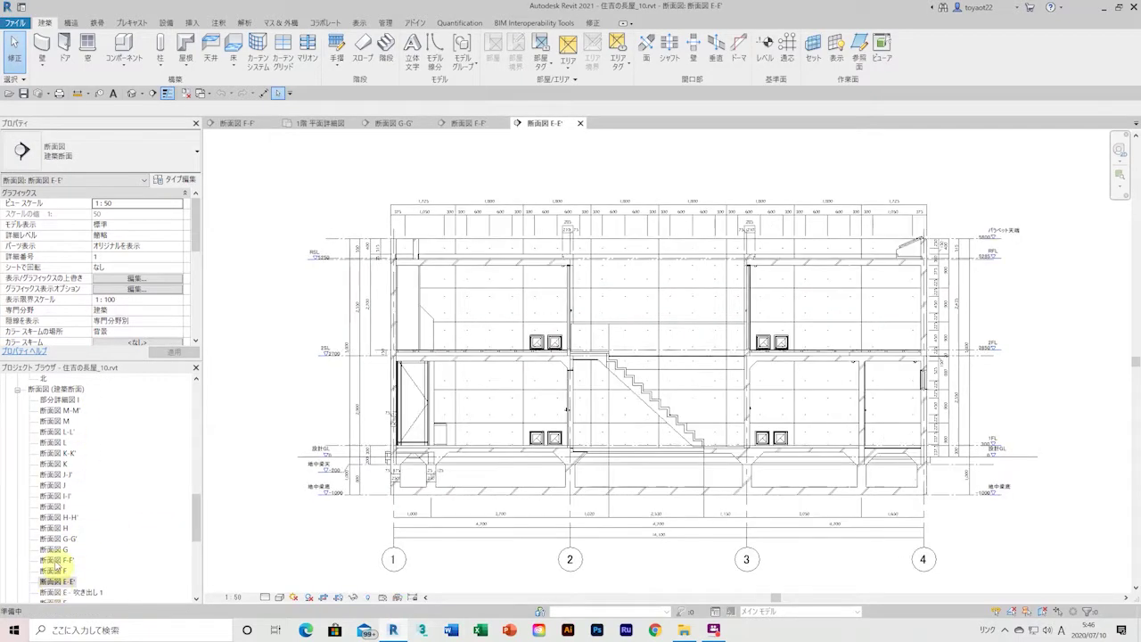
double_click(56, 560)
double_click(57, 538)
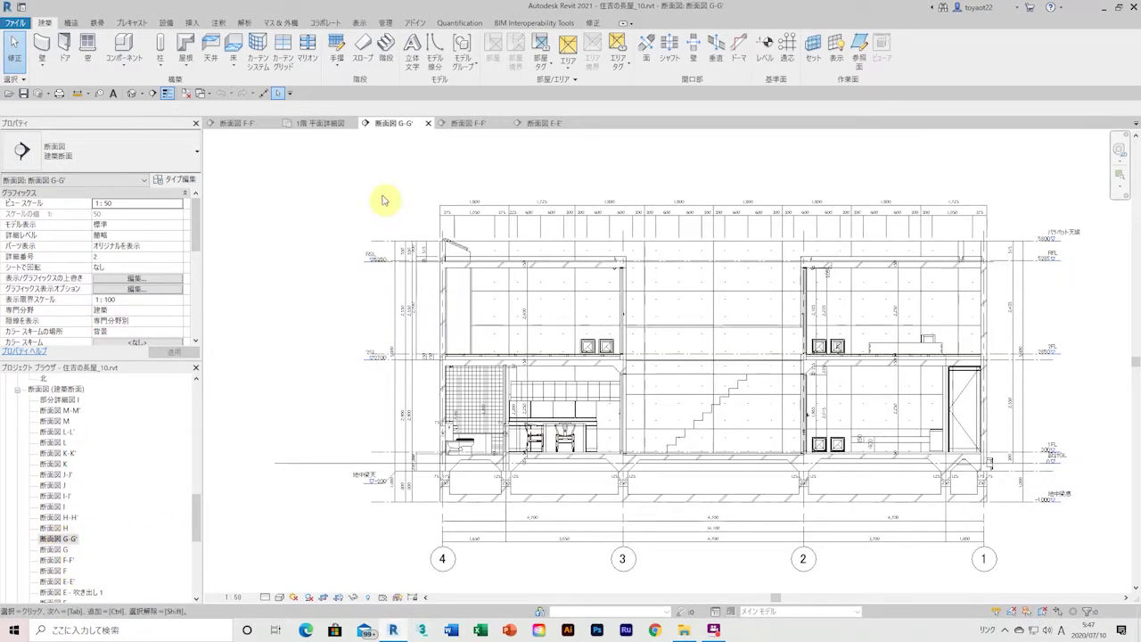
click(347, 124)
click(580, 320)
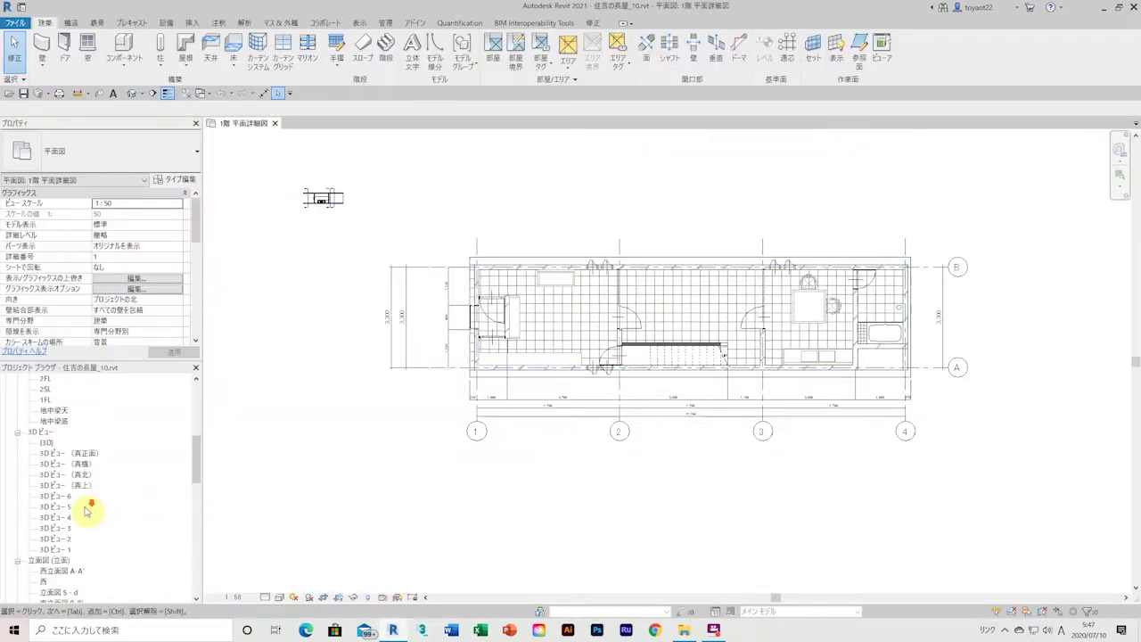
Step: Reopen sections F-F', E-E' and G-G' from the Project Browser
scroll(89, 509, down, 3)
click(57, 538)
double_click(57, 538)
double_click(55, 559)
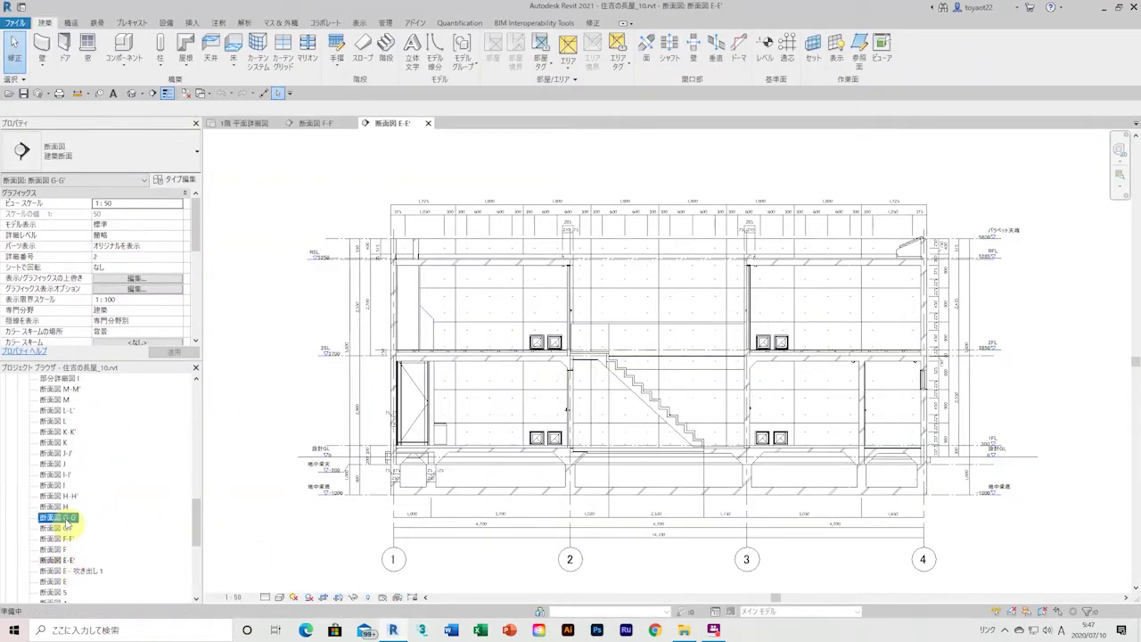
double_click(59, 518)
Step: In G-G', inspect the 地中梁天 level, the long vertical dimension string and the short foundation dimension
scroll(312, 573, up, 3)
click(285, 448)
scroll(364, 466, down, 3)
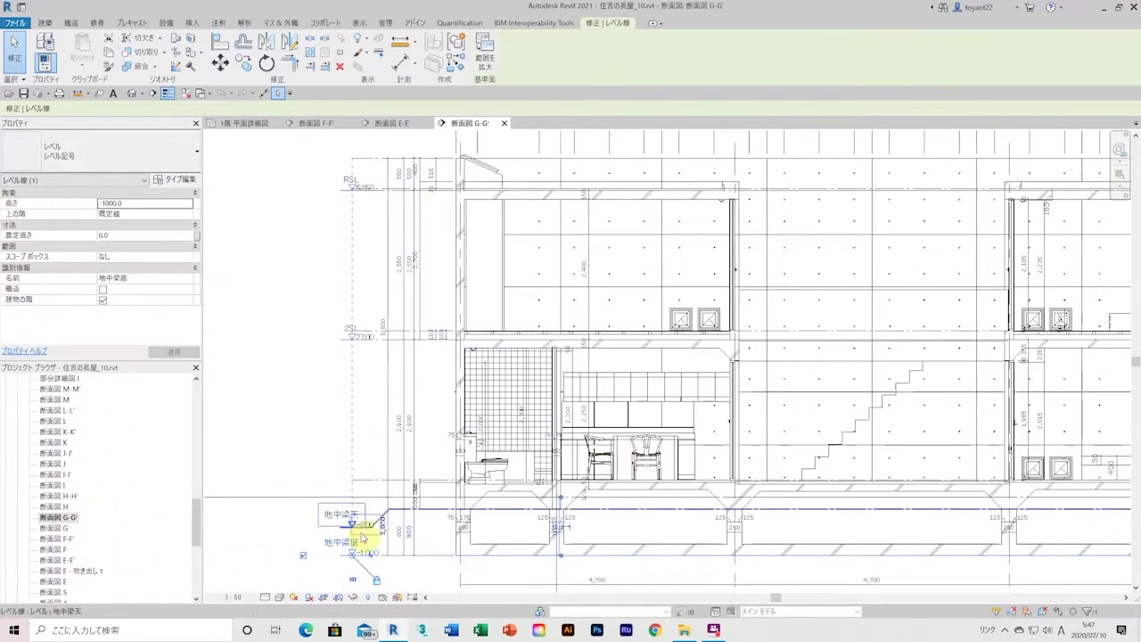
scroll(346, 507, down, 2)
click(406, 581)
scroll(446, 491, up, 5)
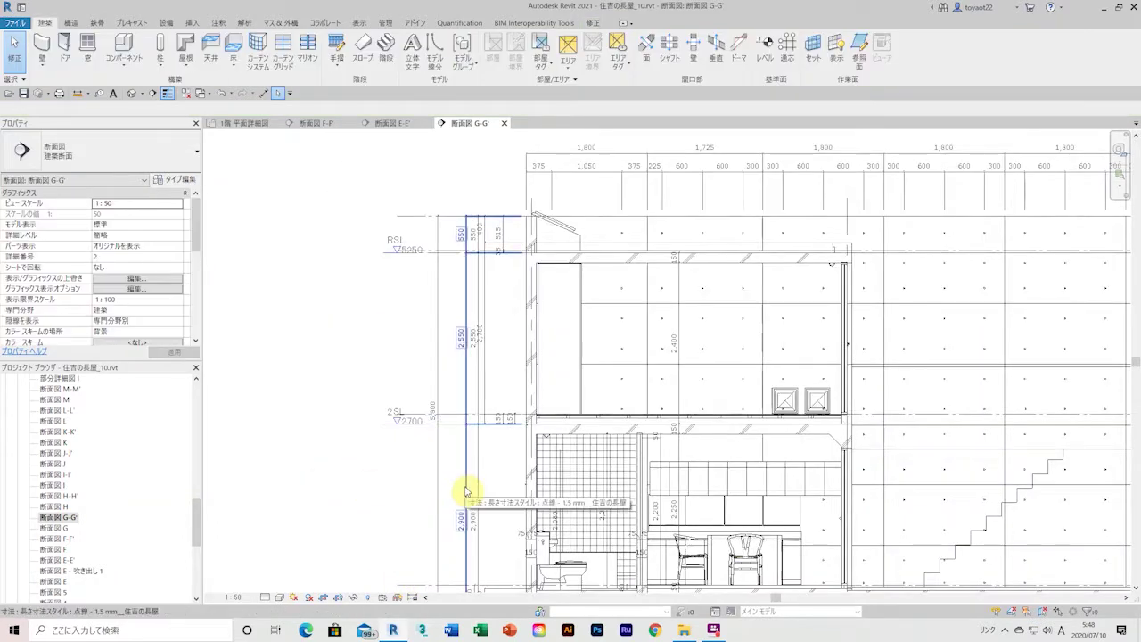
click(505, 418)
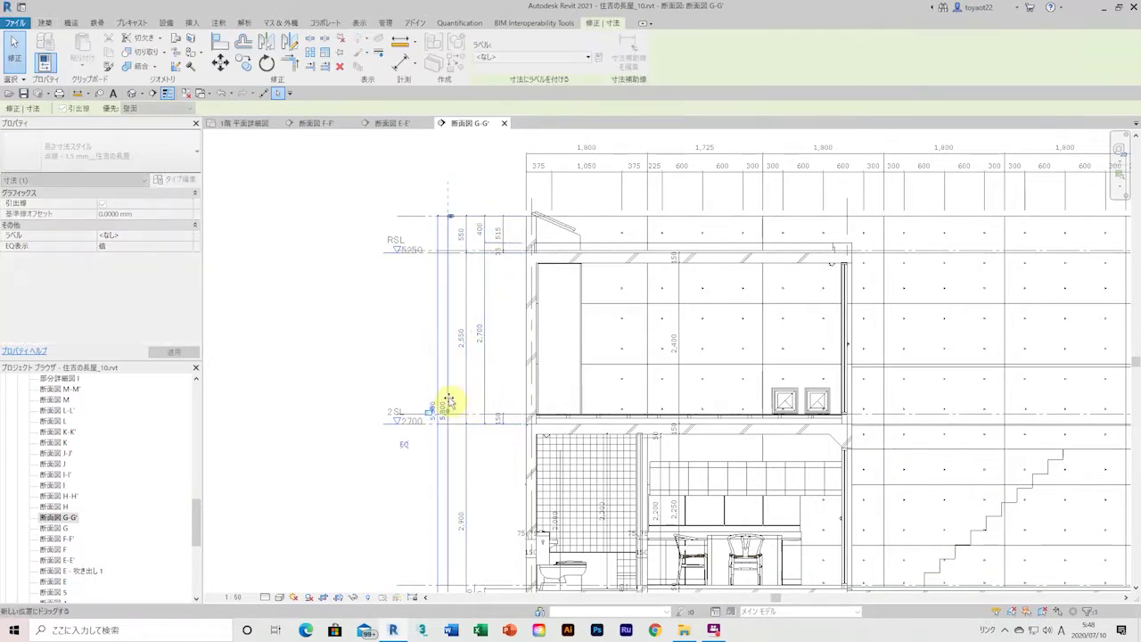
scroll(446, 402, up, 2)
click(484, 463)
click(484, 458)
scroll(489, 534, down, 2)
scroll(433, 199, down, 2)
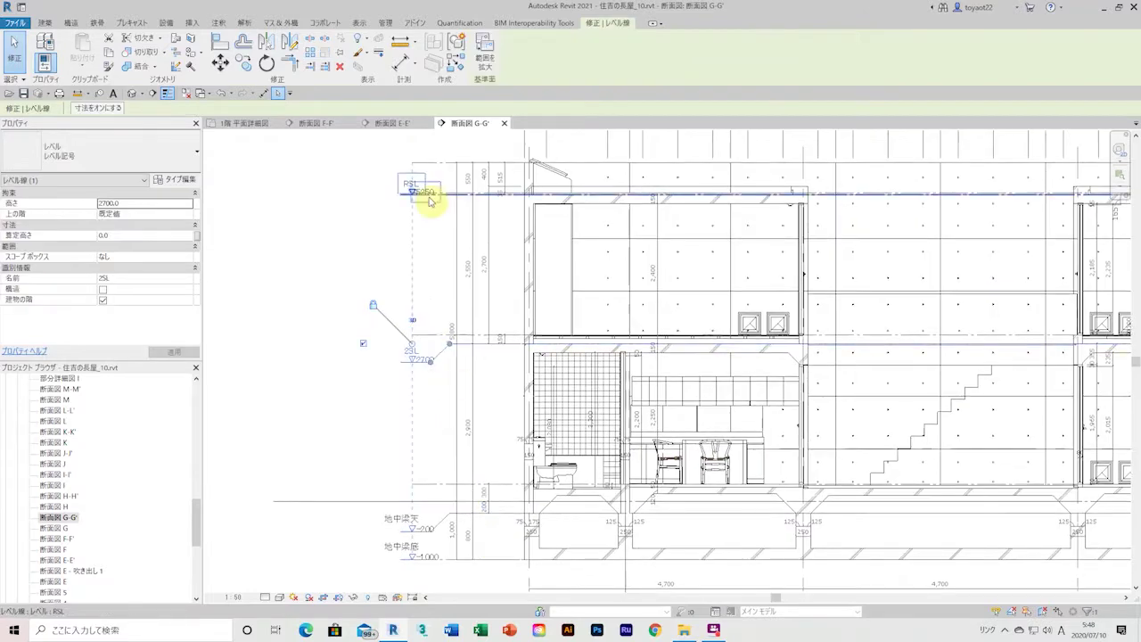
click(374, 235)
Step: Check the GL and 2SL level lines in G-G', then bring up section F-F'
scroll(396, 242, down, 1)
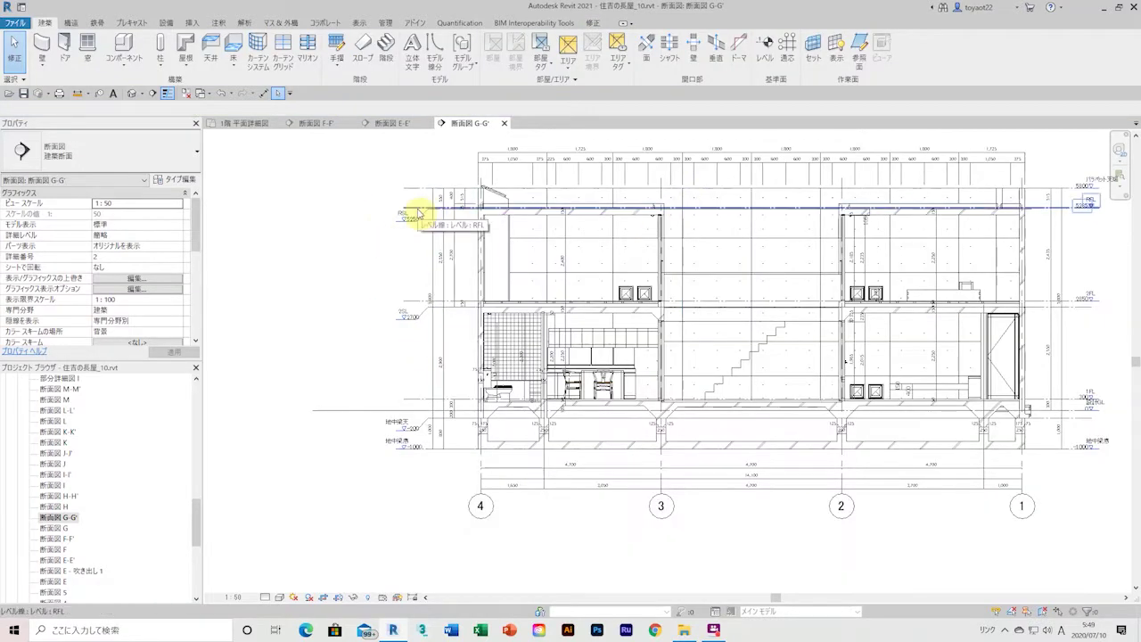
scroll(401, 258, up, 1)
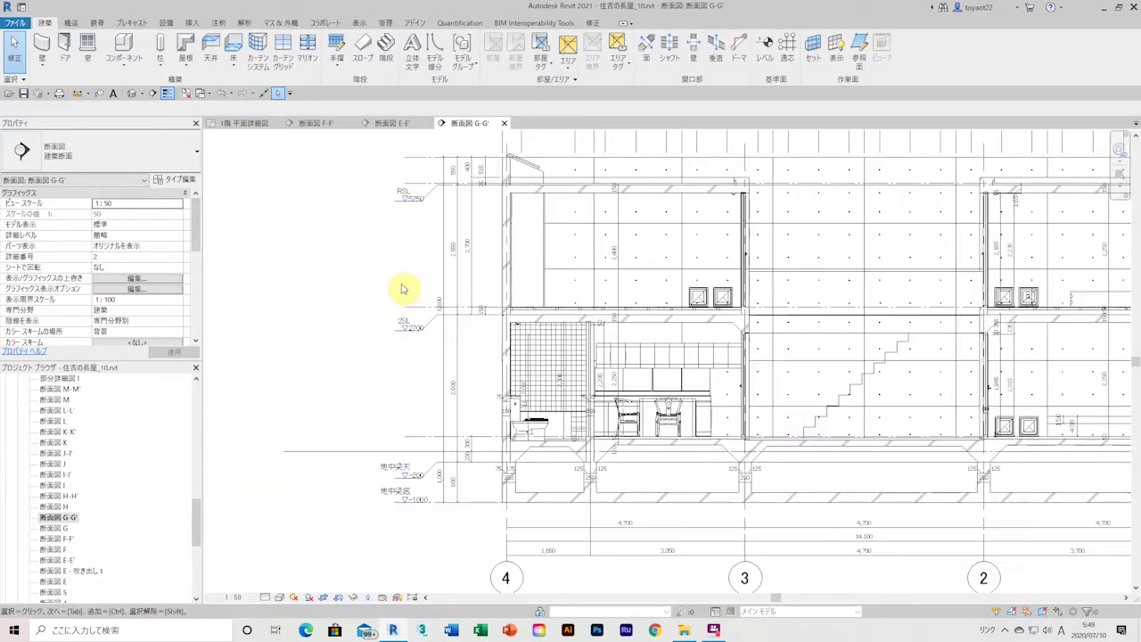
scroll(405, 348, up, 1)
scroll(411, 485, down, 2)
click(983, 458)
click(259, 492)
scroll(256, 492, up, 2)
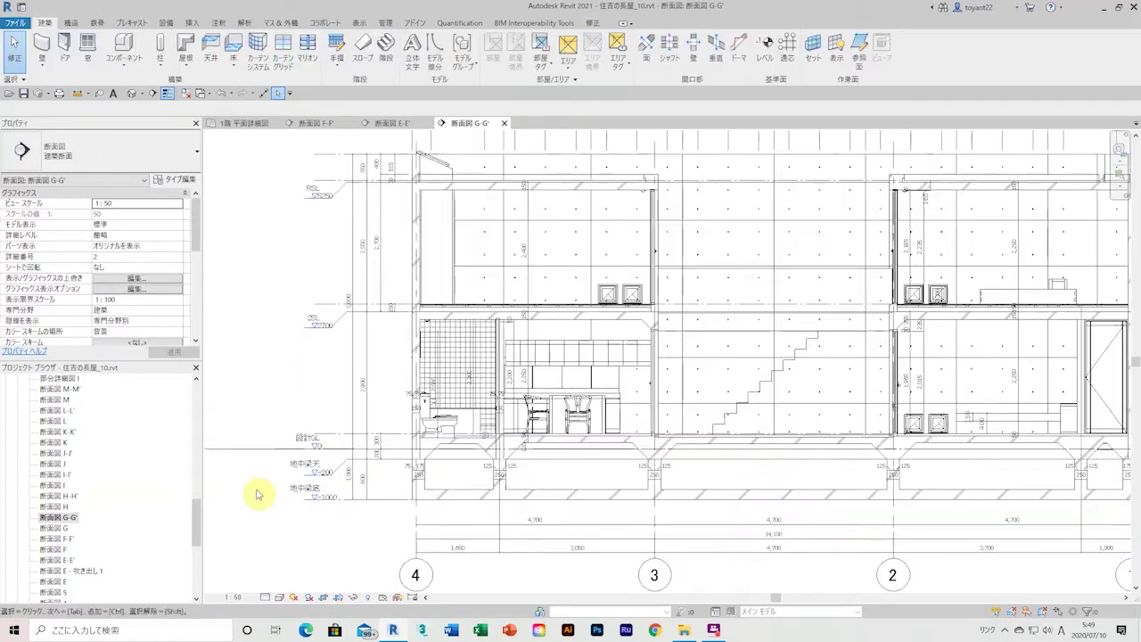
scroll(349, 237, up, 1)
click(349, 237)
click(364, 383)
click(270, 463)
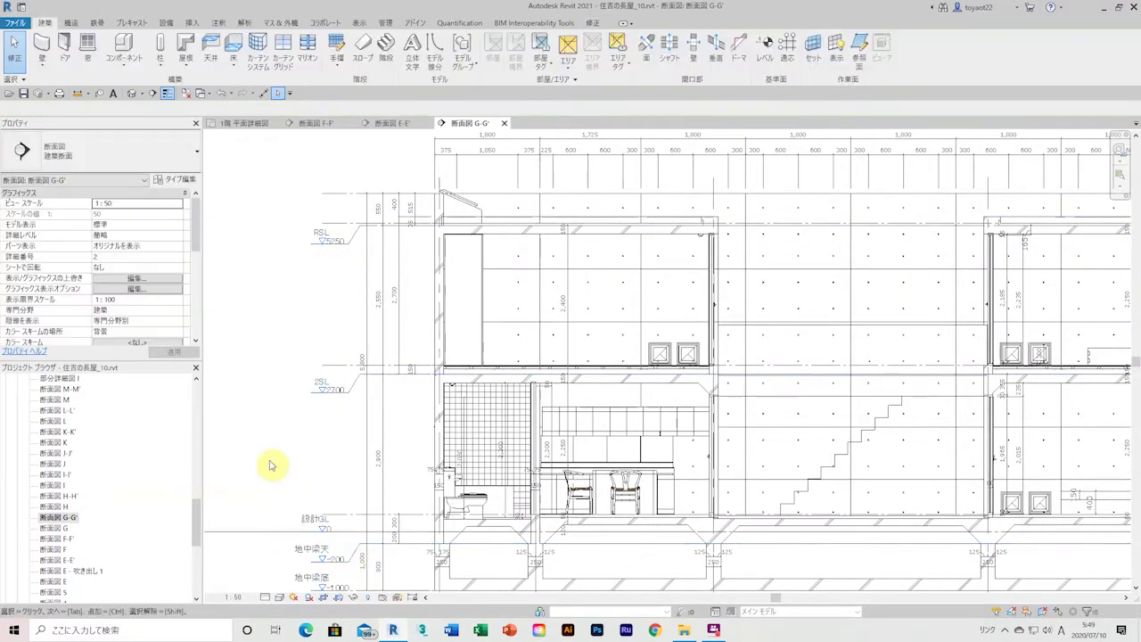
scroll(331, 247, down, 3)
click(318, 123)
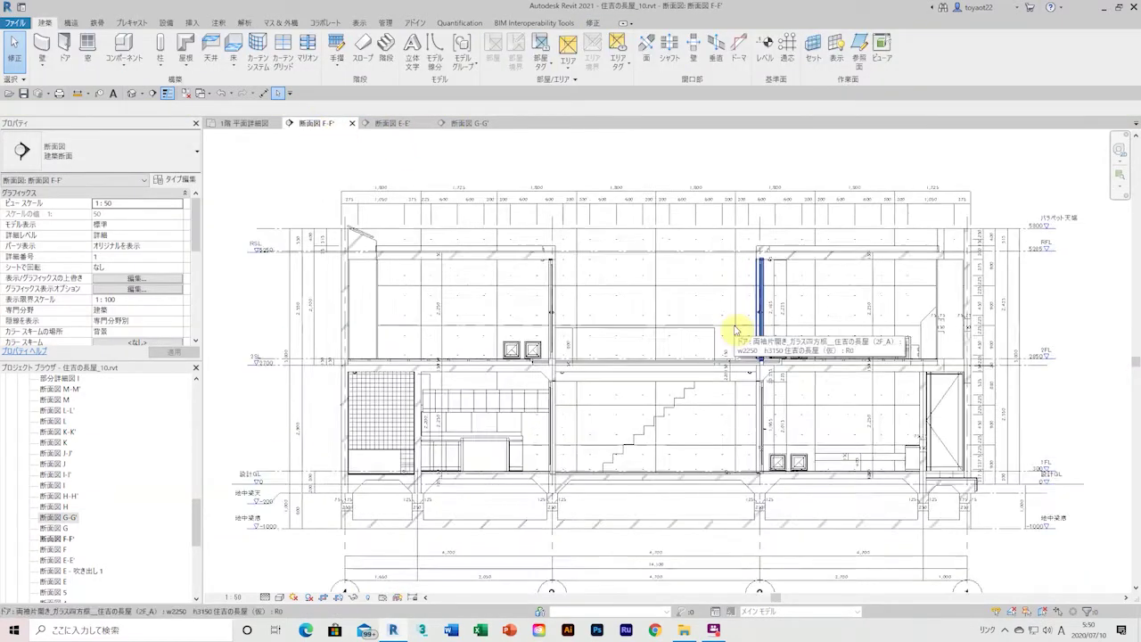
Step: Copy E-E's vertical dimension chain into section G-G' with Paste Aligned to Selected Views
click(464, 123)
click(381, 124)
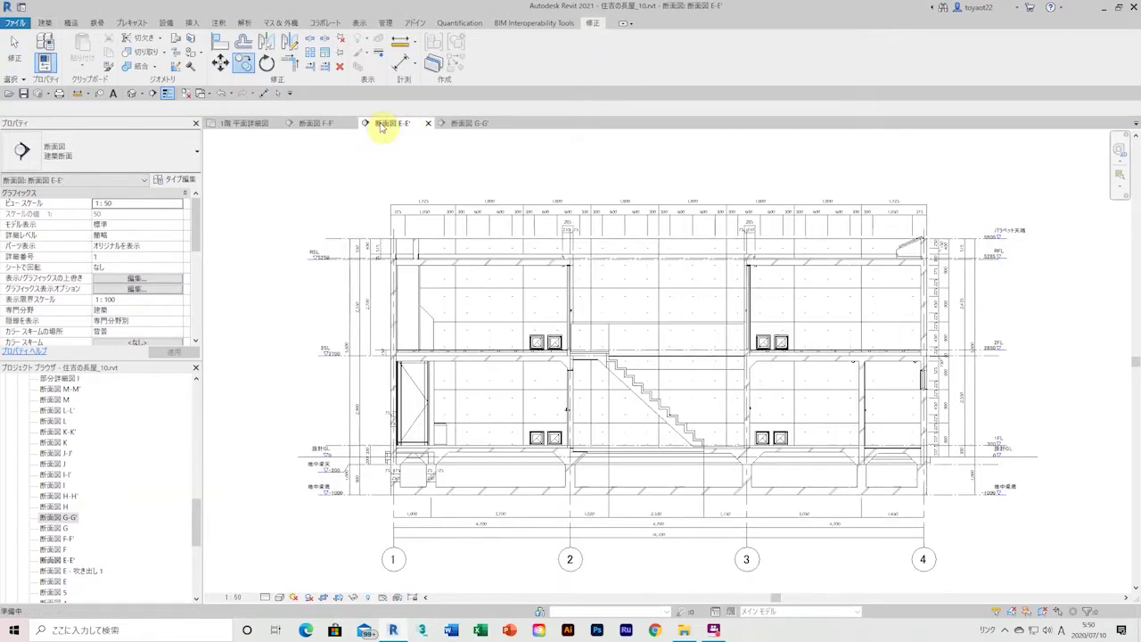
click(941, 347)
key(ctrl+c)
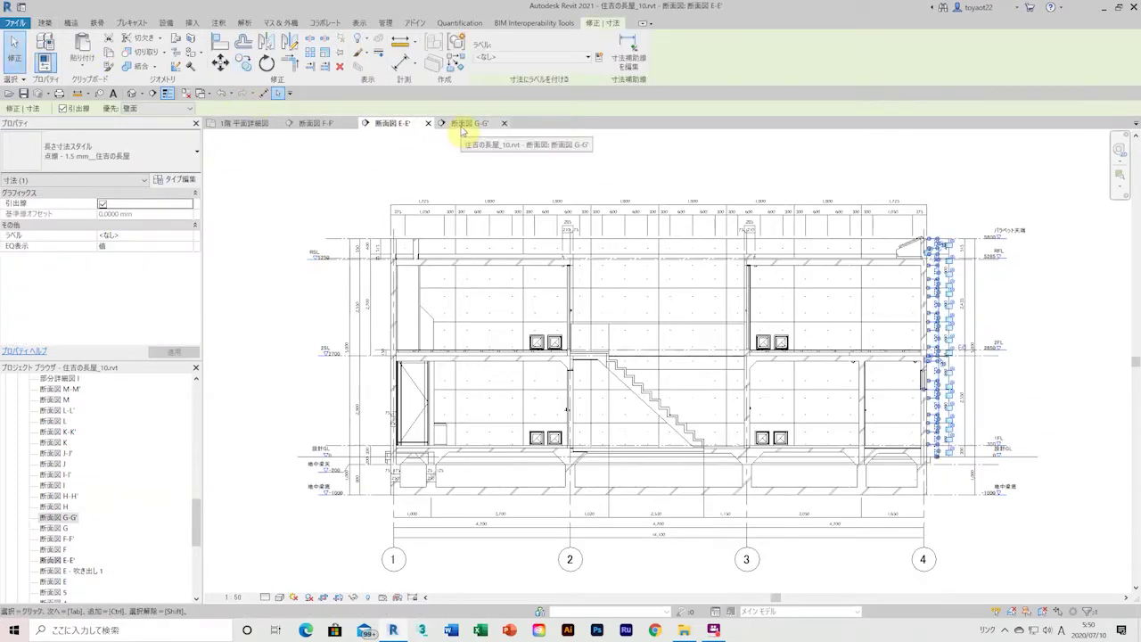
click(463, 123)
click(82, 60)
click(101, 152)
click(542, 297)
key(Return)
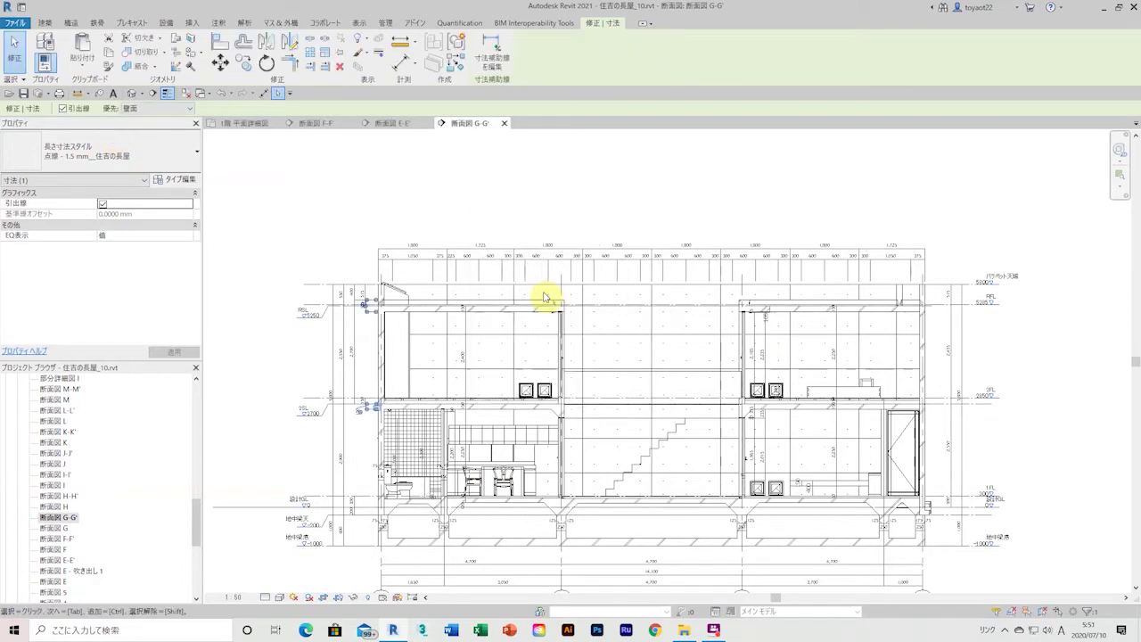
click(750, 206)
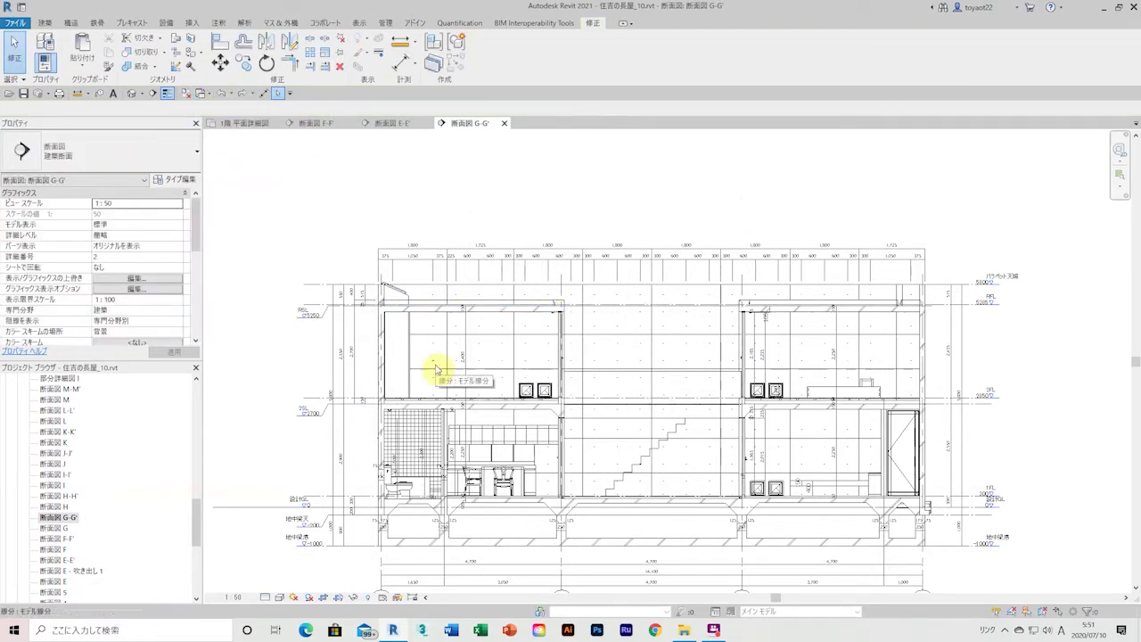
Step: Fit section F-F' in view and select its level lines, including 地中梁天, to tidy heads
click(317, 123)
click(221, 94)
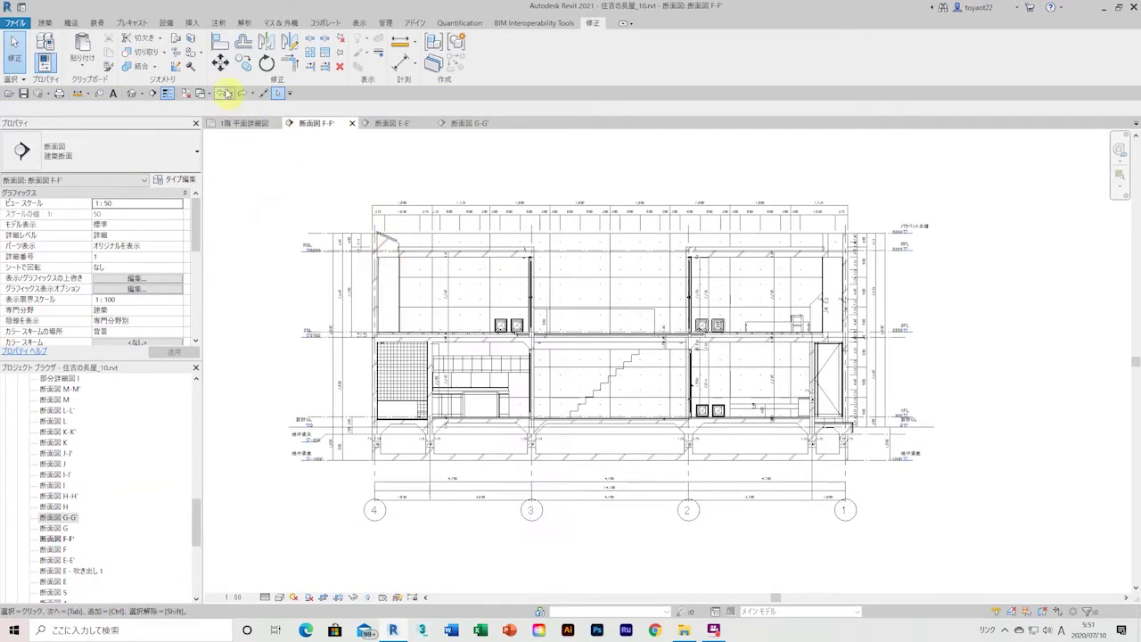
scroll(433, 249, up, 4)
scroll(394, 133, down, 2)
scroll(381, 280, down, 1)
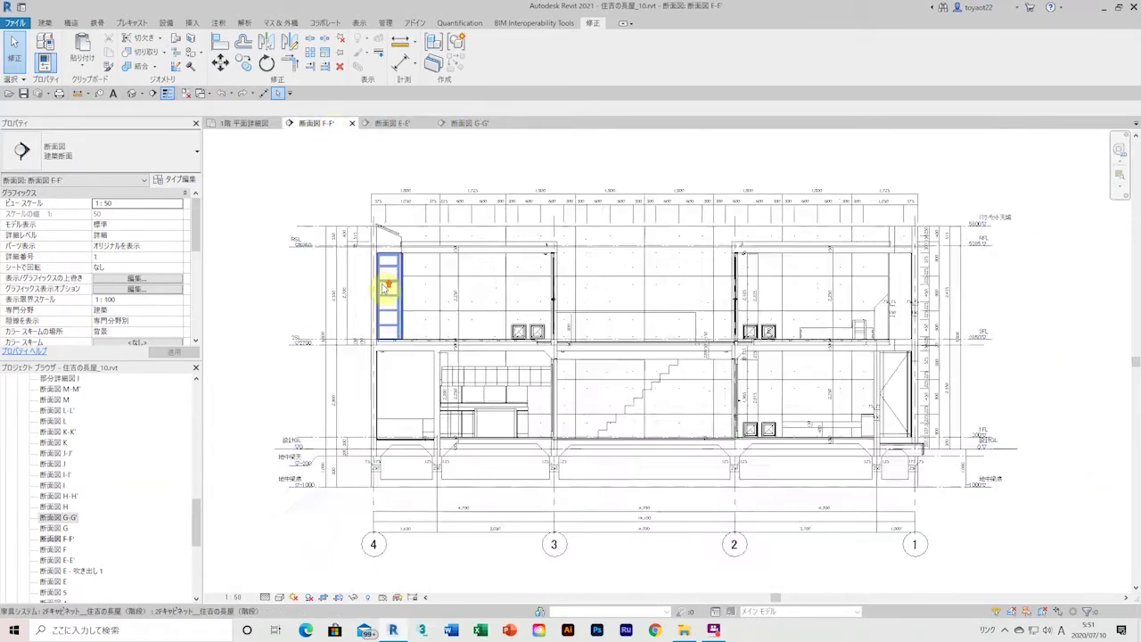
scroll(243, 306, up, 2)
click(287, 365)
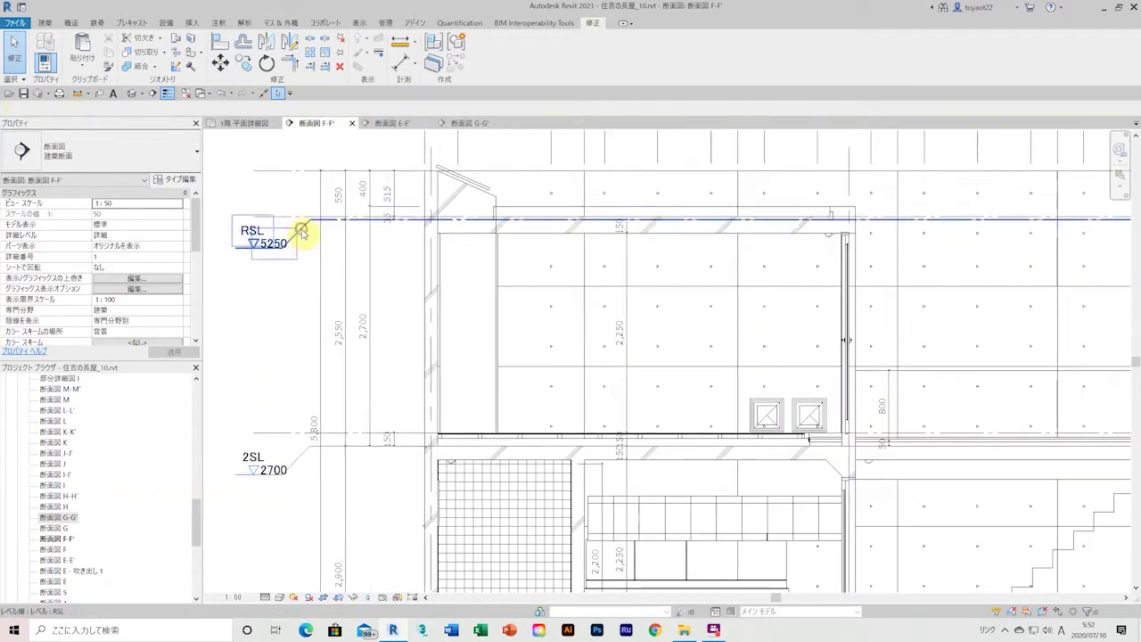
click(276, 486)
scroll(276, 427, down, 3)
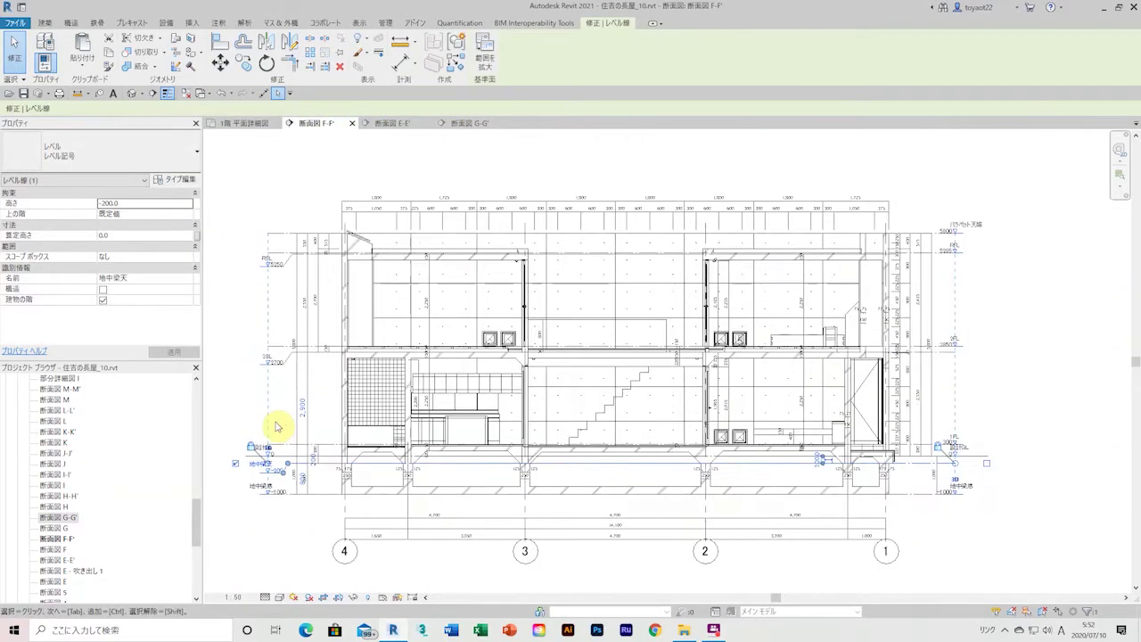
Step: Compare sections E-E', F-F' and G-G', ending on E-E'
click(383, 123)
scroll(343, 258, up, 4)
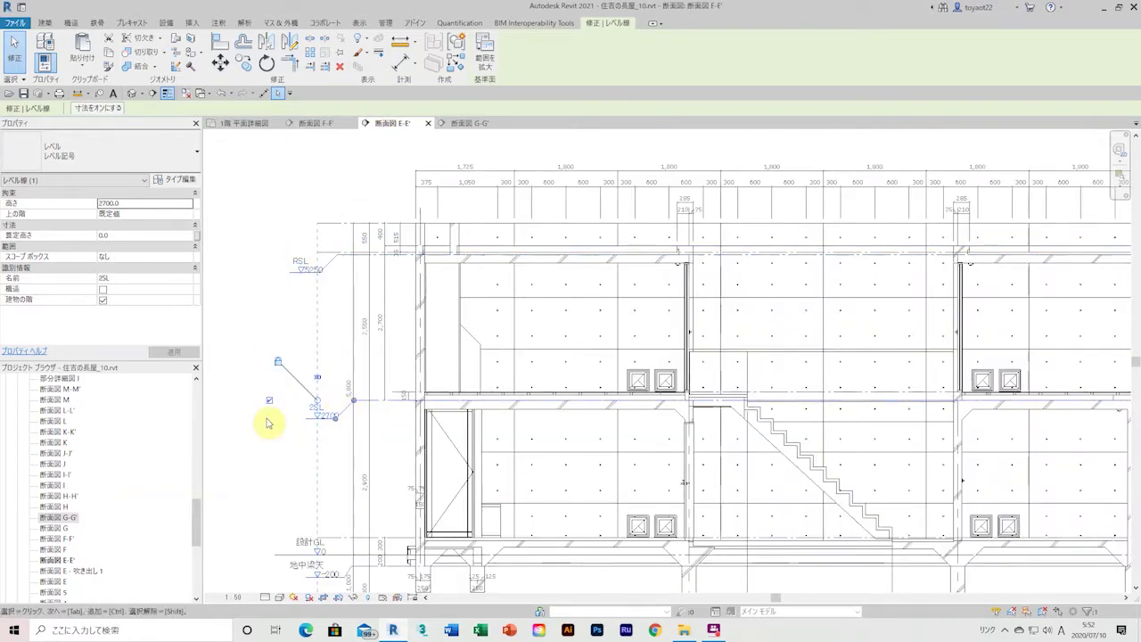
click(314, 123)
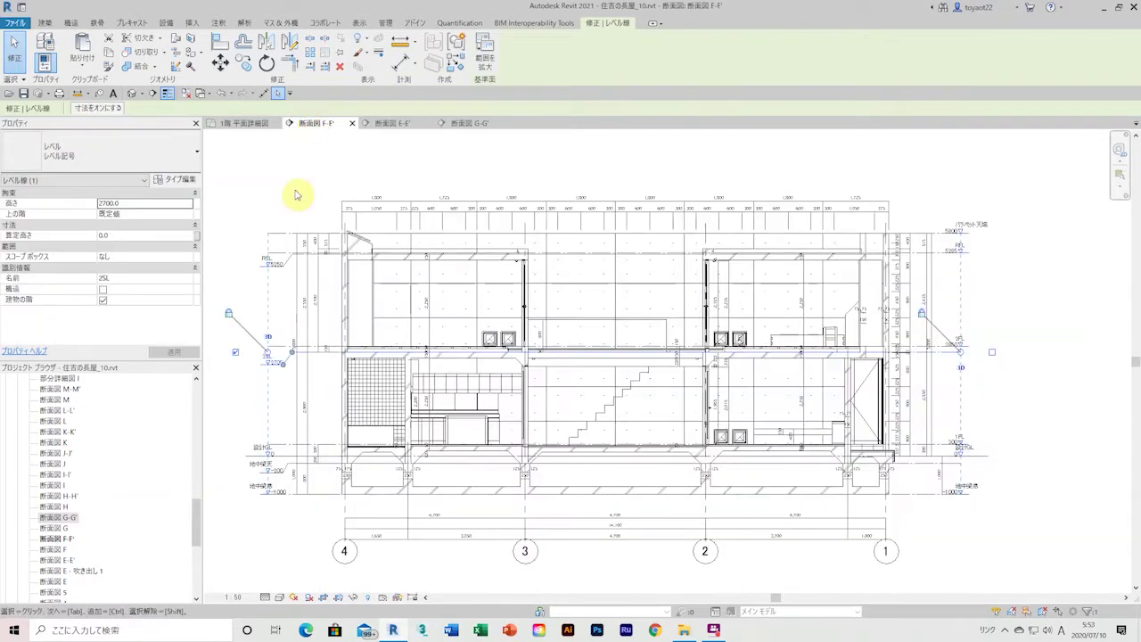
click(460, 125)
click(392, 123)
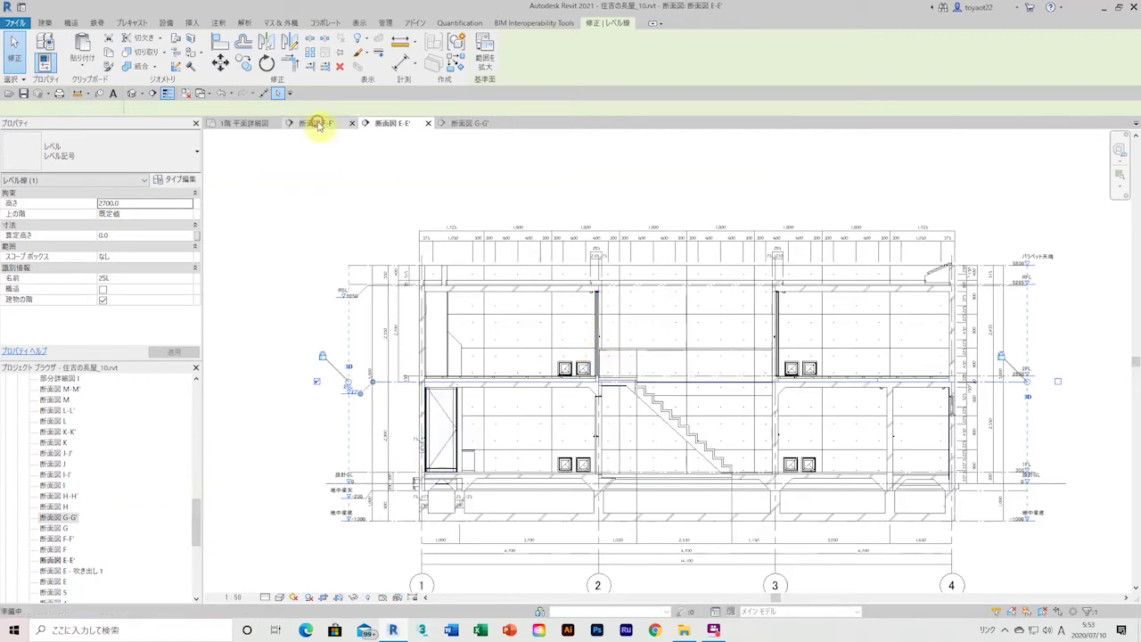
Step: In section E-E', offset the RSL level head down-left onto an elbow
click(314, 123)
click(381, 123)
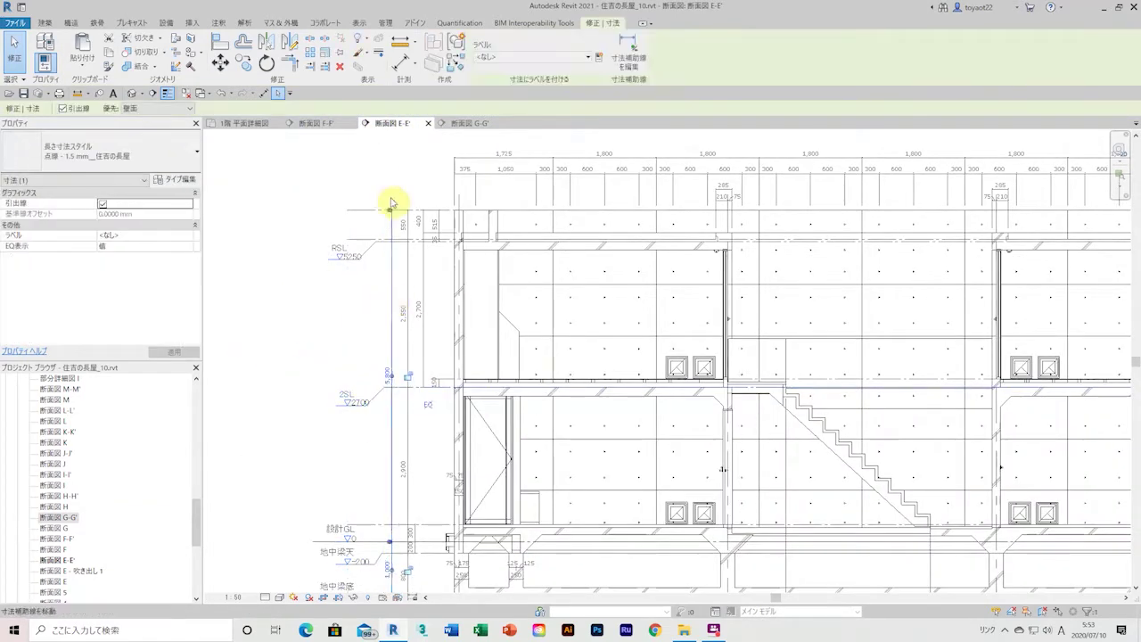
click(460, 123)
click(392, 123)
click(446, 239)
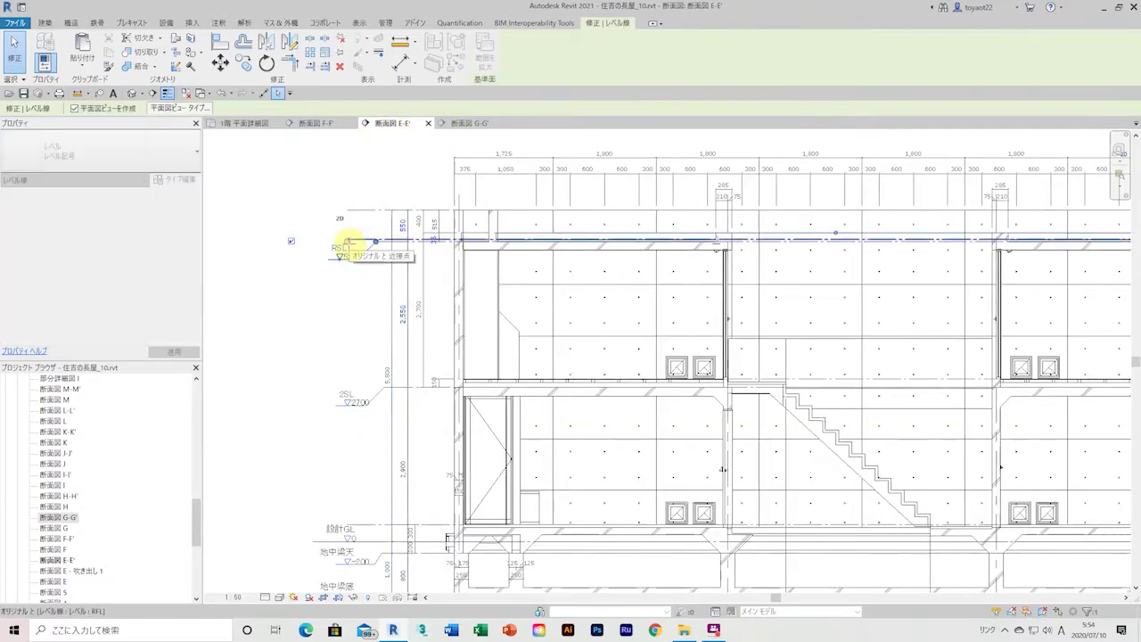
click(368, 250)
drag(355, 265, 361, 258)
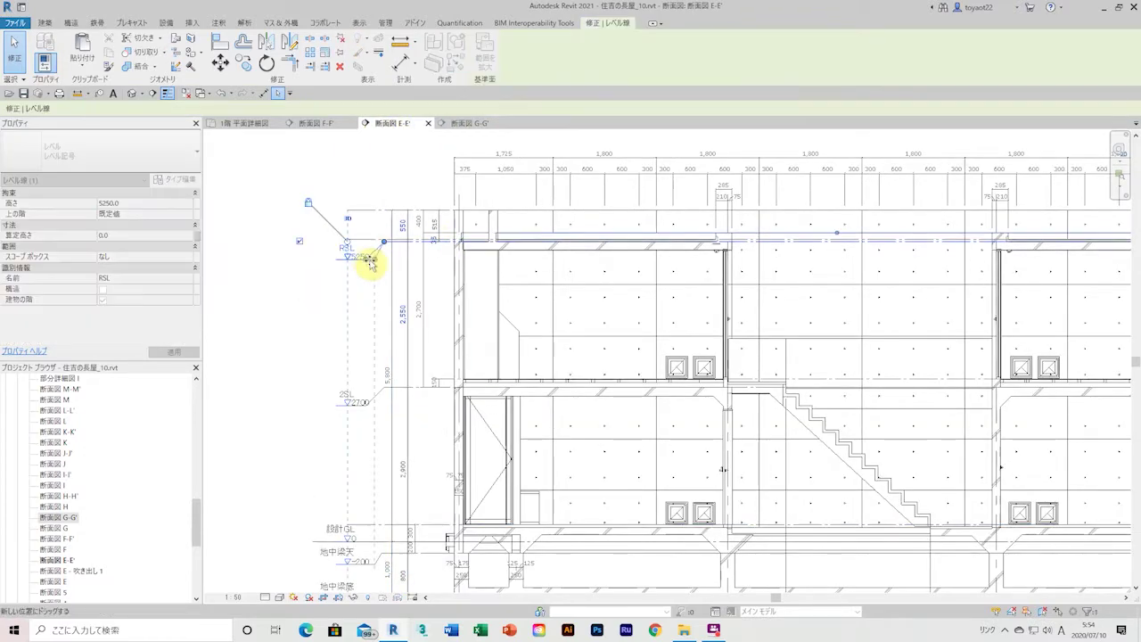
key(Escape)
Step: Check E-E's 2SL level and right-hand vertical dimension string, then switch to G-G'
click(369, 407)
scroll(726, 472, down, 3)
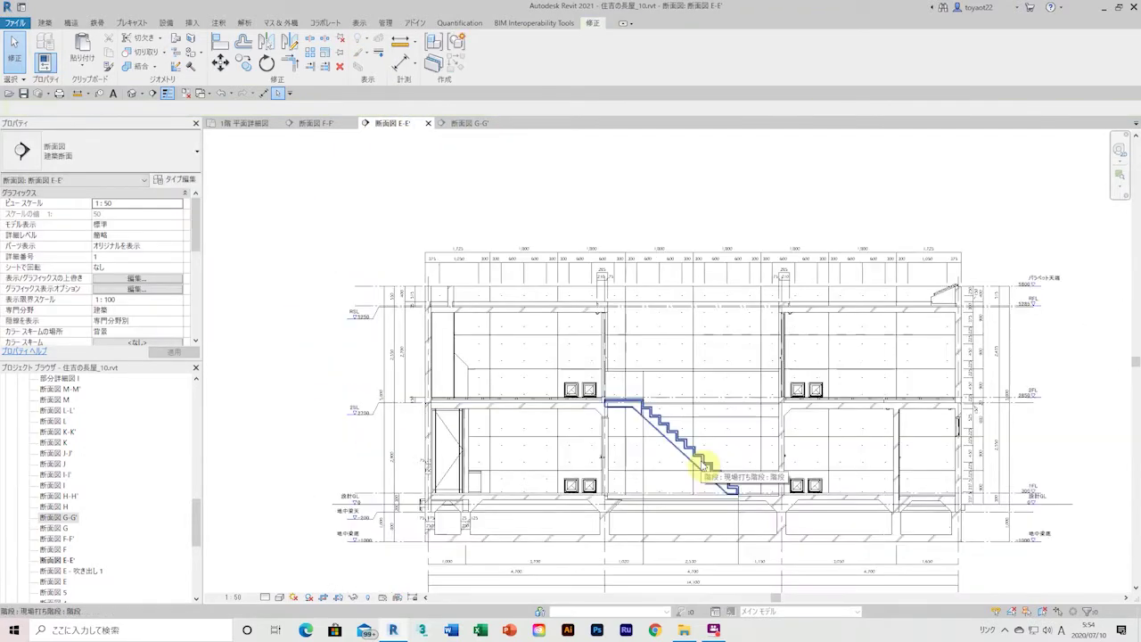
scroll(980, 453, up, 5)
click(903, 428)
scroll(980, 441, down, 5)
key(ctrl+Tab)
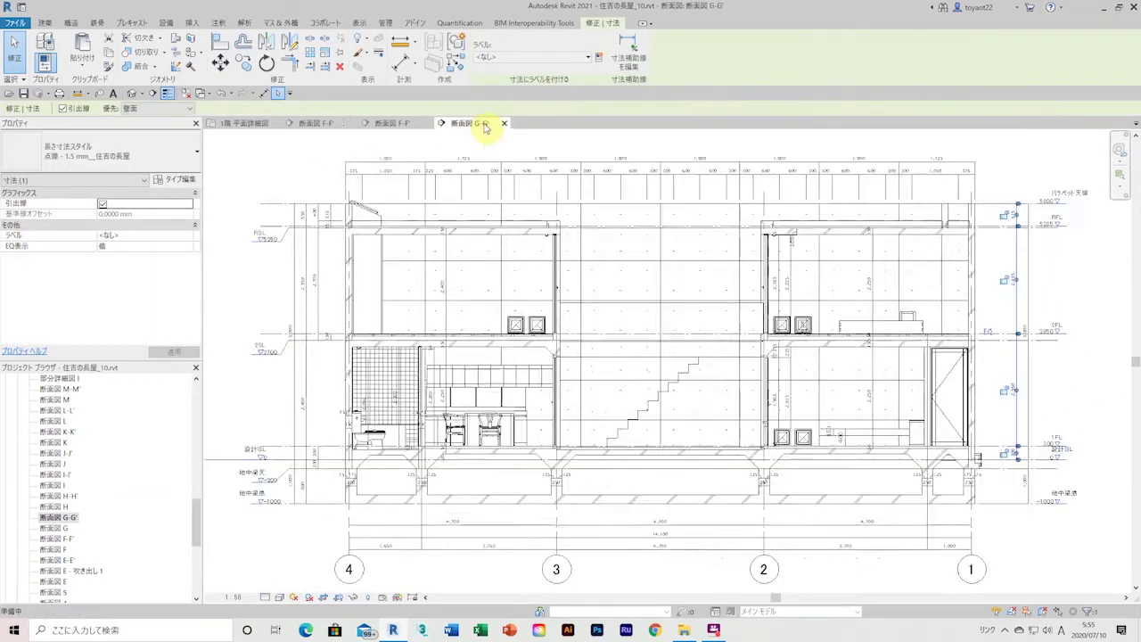
Step: Cycle through sections F-F' and E-E' back to section G-G'
key(ctrl+Tab)
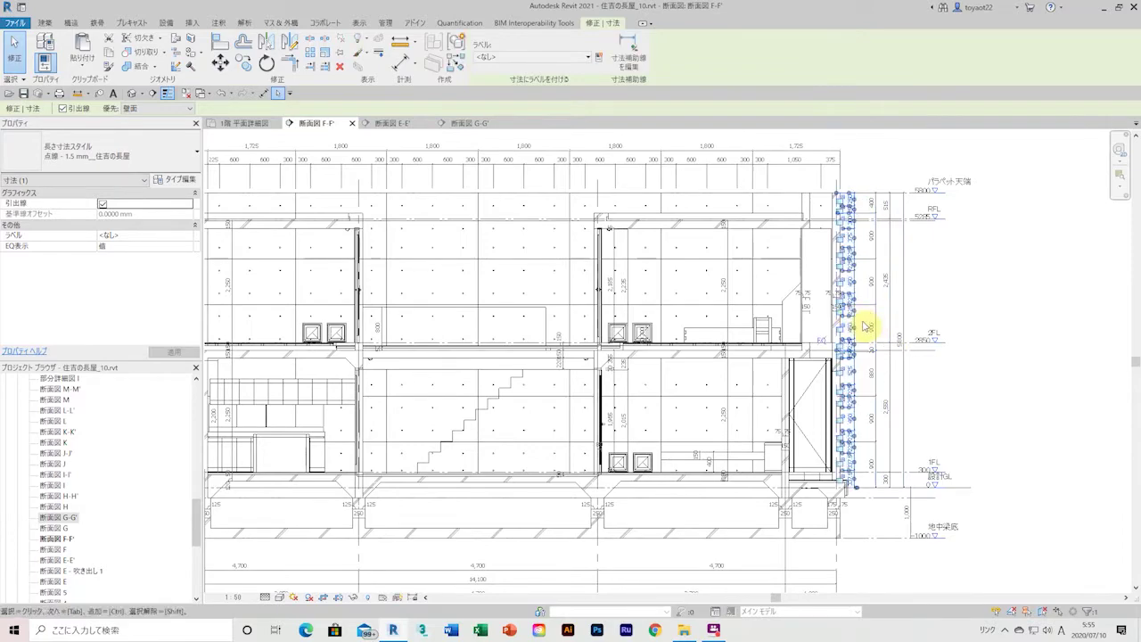
scroll(693, 420, down, 5)
click(392, 123)
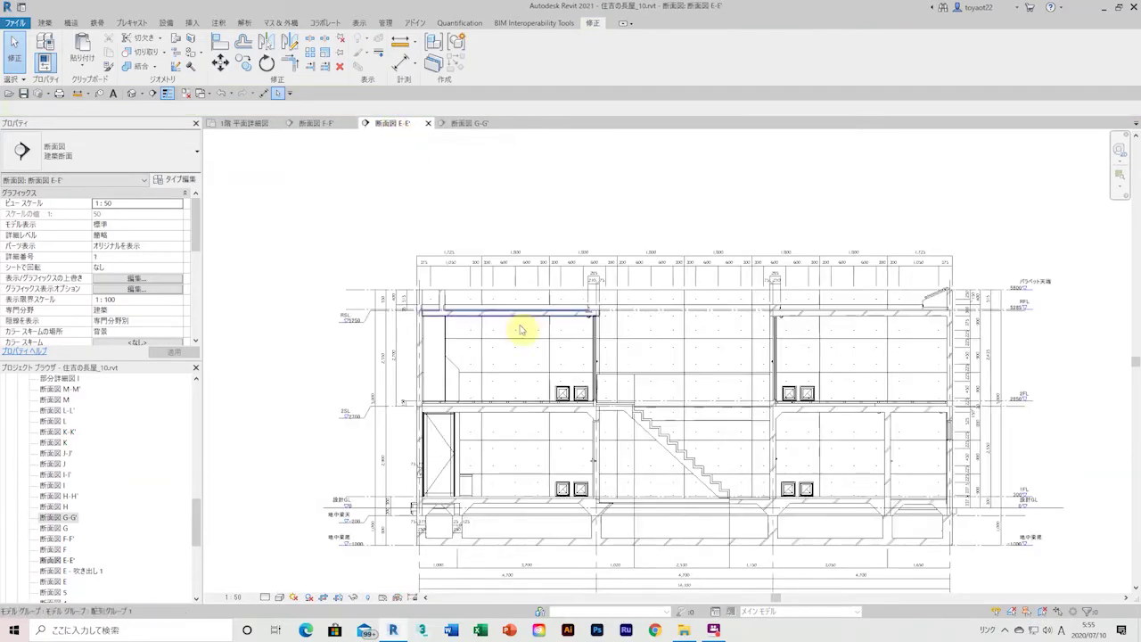
key(ctrl+Tab)
scroll(1082, 438, up, 2)
scroll(764, 402, up, 2)
Step: Start the Aligned Dimension tool (DI) near the RFL level, then finish with Modify
key(d)
key(i)
scroll(891, 272, up, 3)
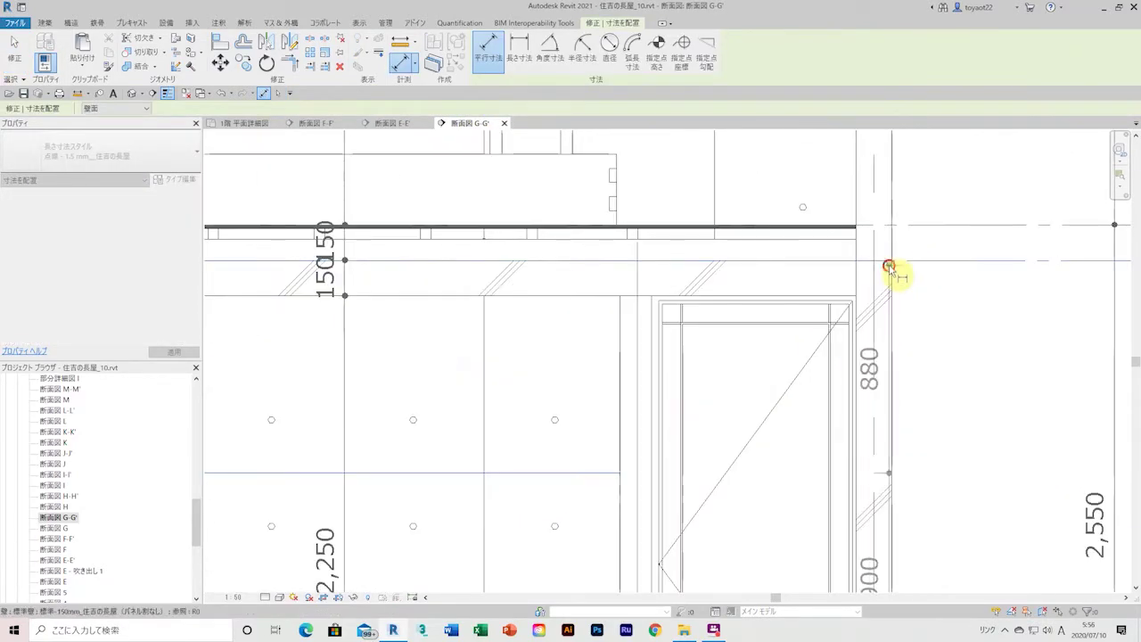
scroll(889, 267, down, 3)
scroll(861, 191, down, 2)
scroll(903, 247, down, 3)
scroll(1082, 357, up, 5)
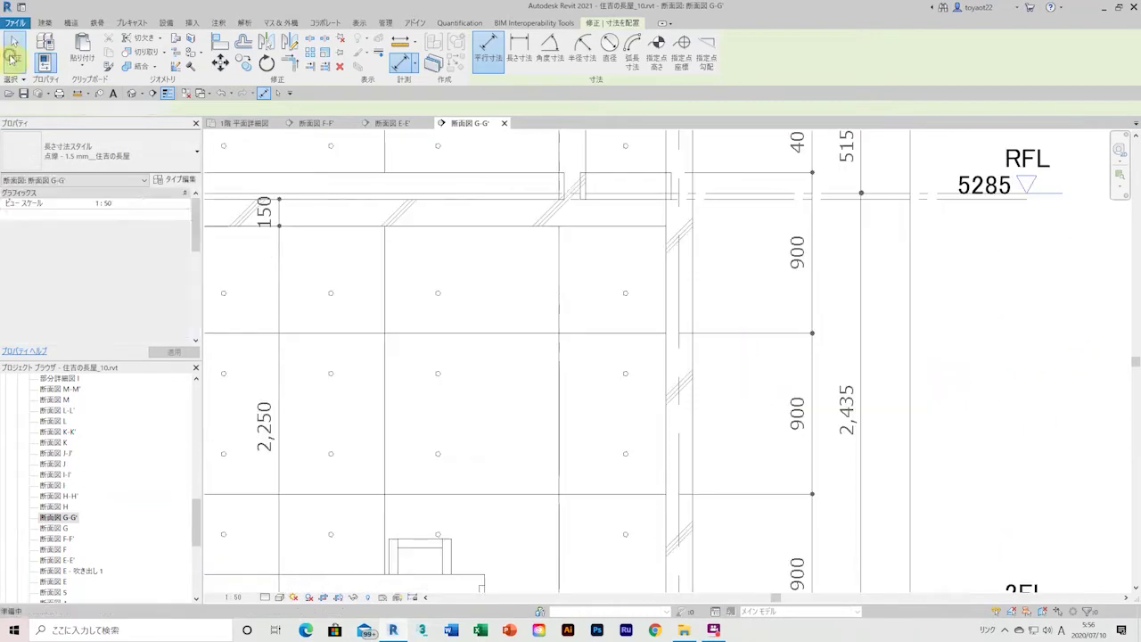
click(12, 55)
scroll(981, 319, down, 5)
Step: Cycle through the open view tabs, ending on the first-floor detail plan
click(316, 123)
key(ctrl+Tab)
click(393, 123)
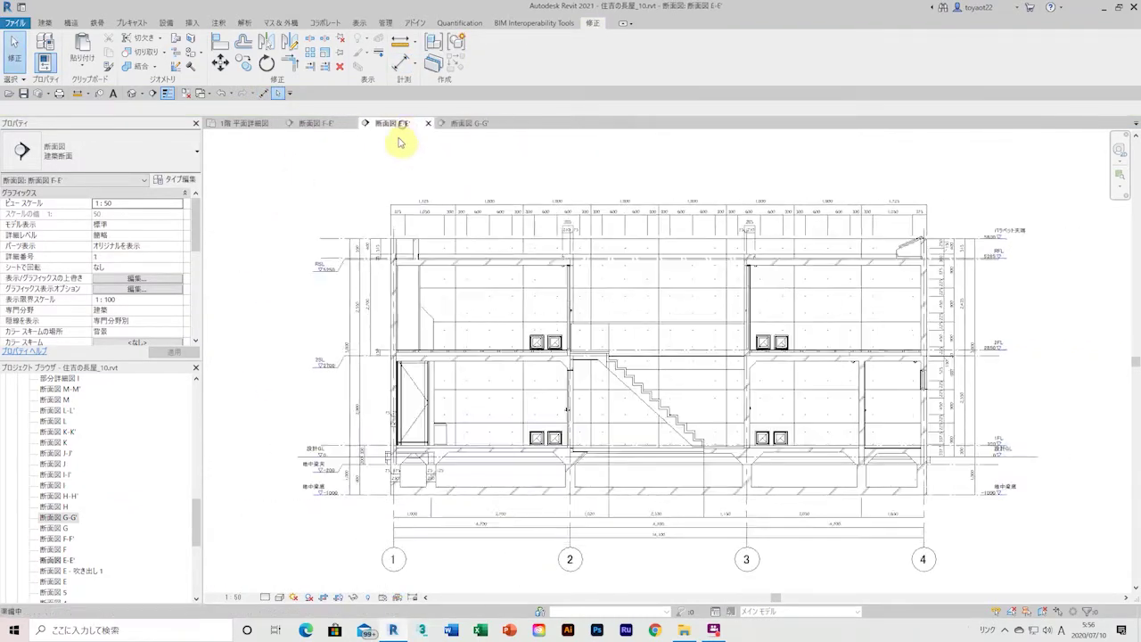
key(ctrl+Tab)
scroll(947, 453, up, 2)
Step: Reopen the 1FL 断面 plan, select the G-G' section line, and compare sections G-G' and F-F'
key(ctrl+Tab)
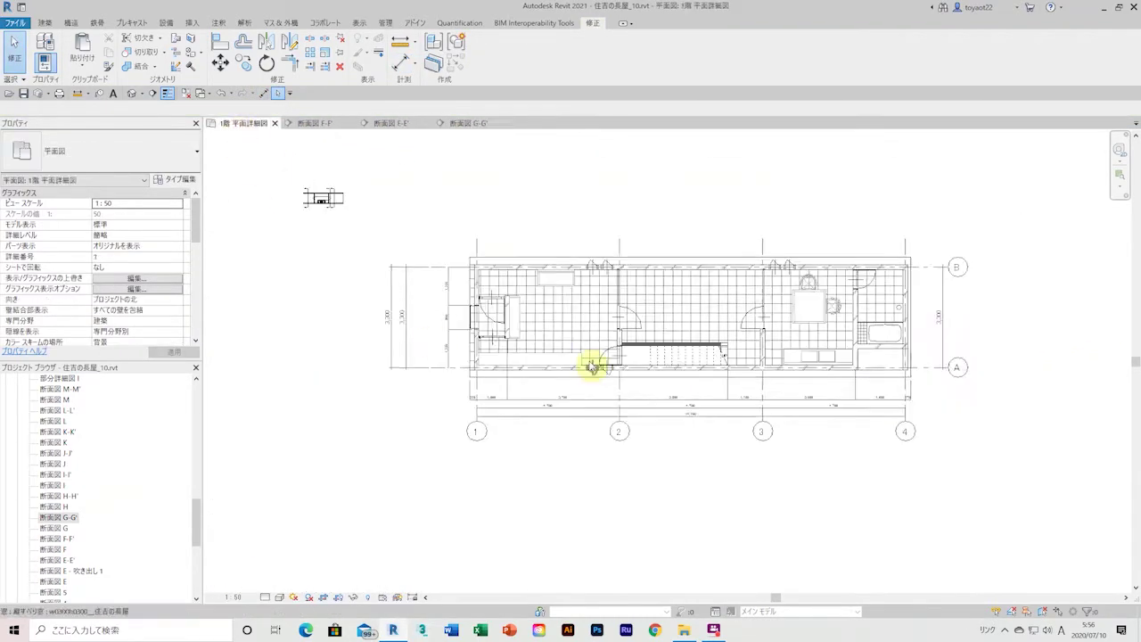
scroll(89, 482, up, 5)
double_click(52, 399)
click(891, 298)
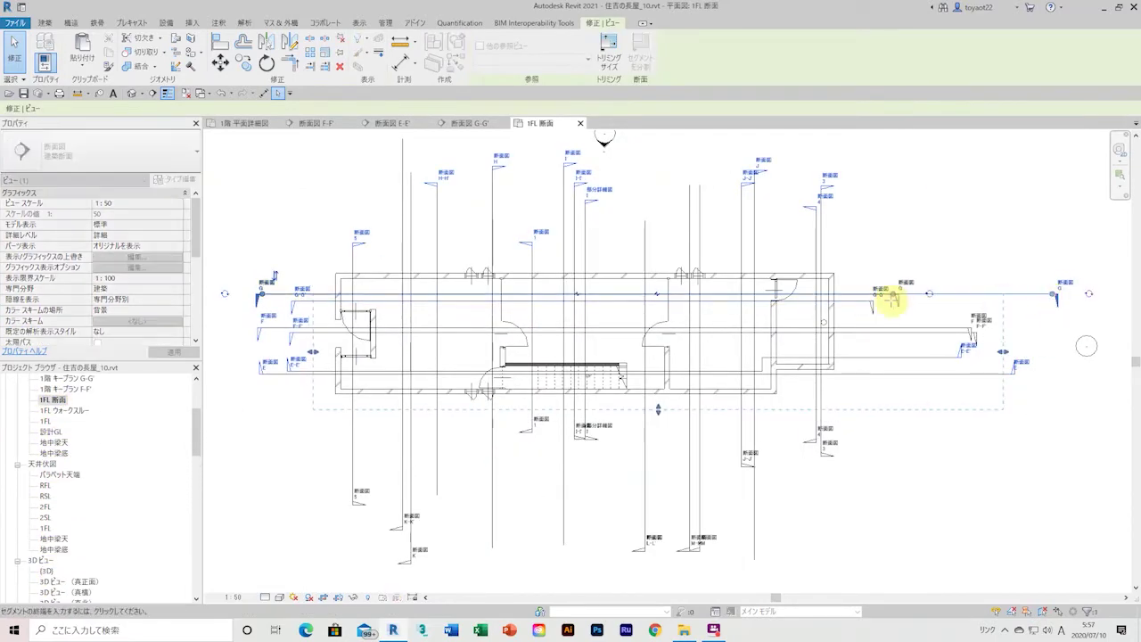
click(468, 123)
click(321, 122)
click(539, 123)
Step: Drag the section lines slightly downward on the 1FL 断面 plan
double_click(778, 309)
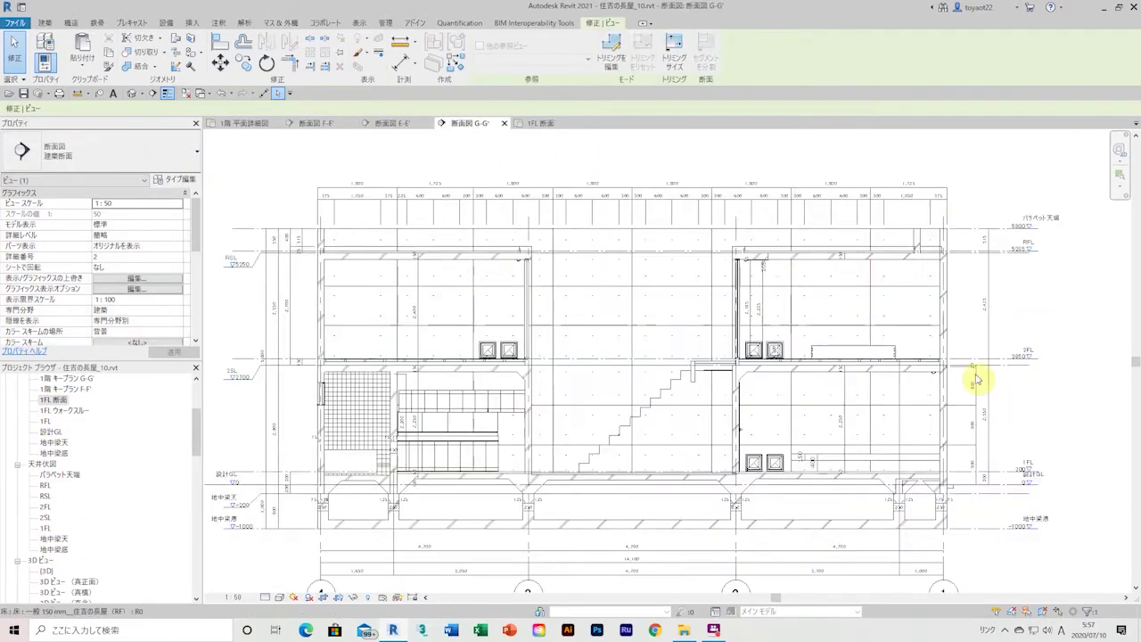
key(ctrl+Tab)
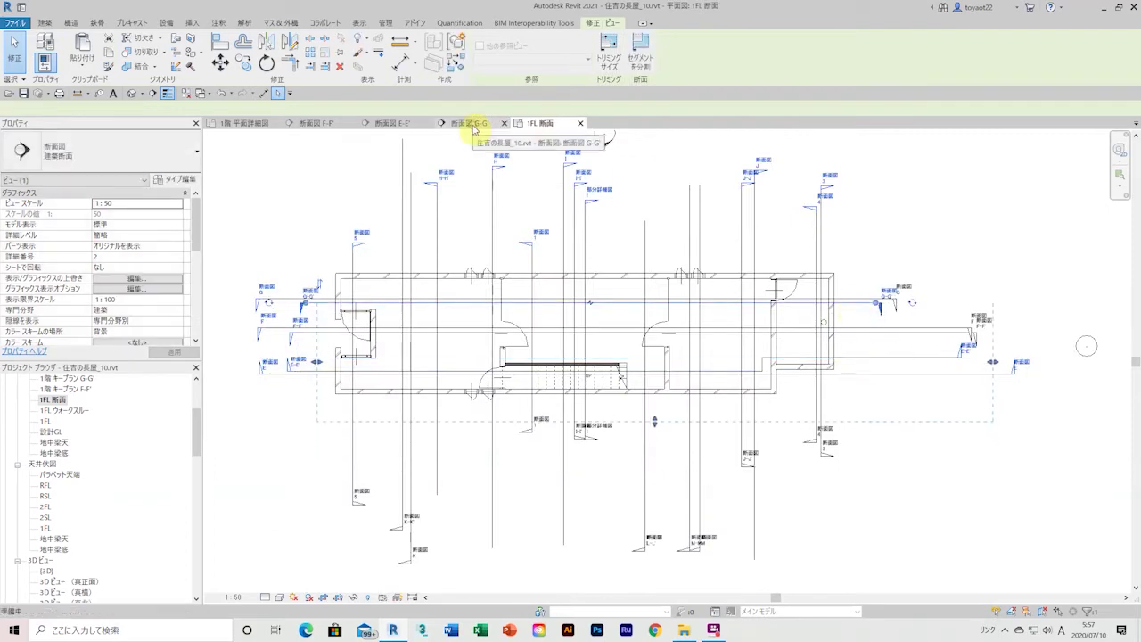
click(468, 123)
key(ctrl+Tab)
drag(863, 321, 862, 342)
Step: Return to section G-G' and zoom in to check its dimensions
click(471, 123)
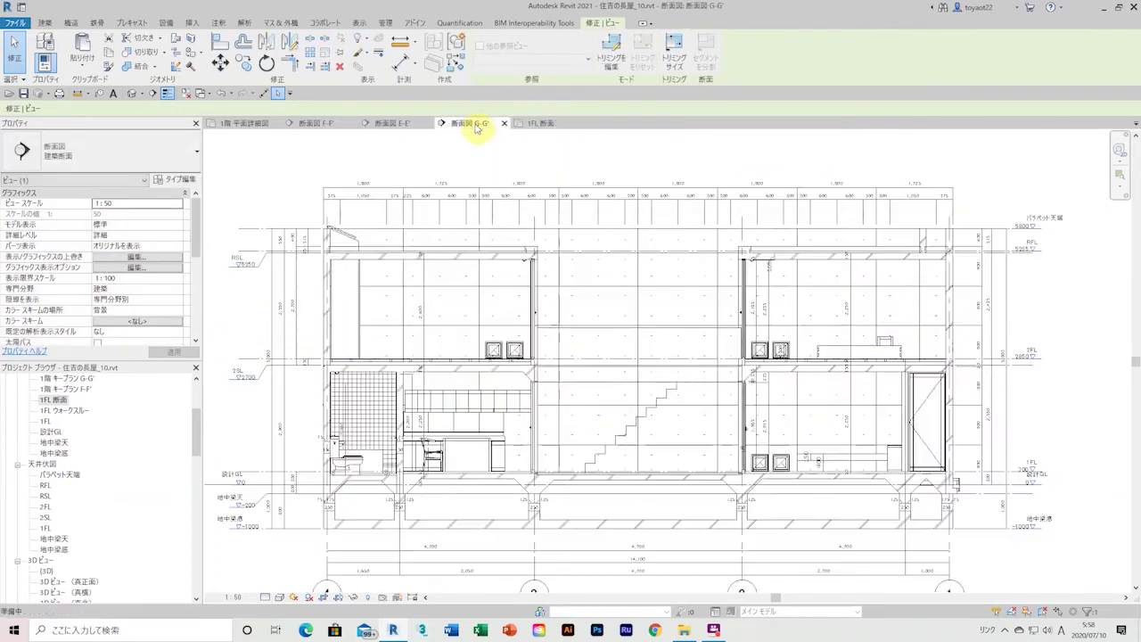
key(ctrl+Tab)
click(856, 350)
click(470, 124)
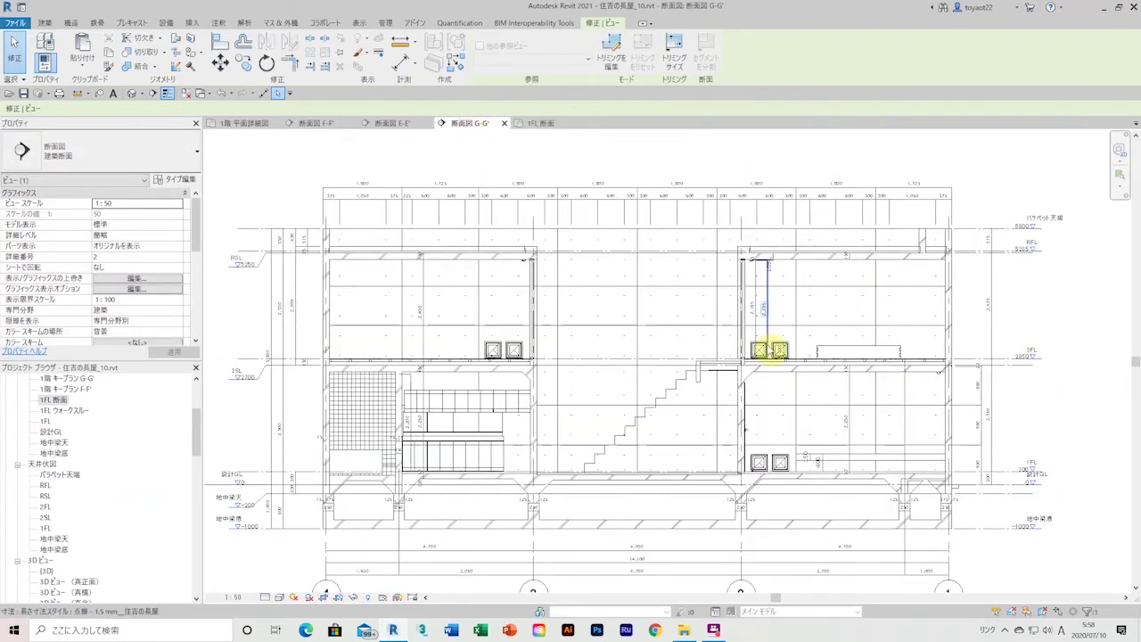
scroll(843, 419, up, 1)
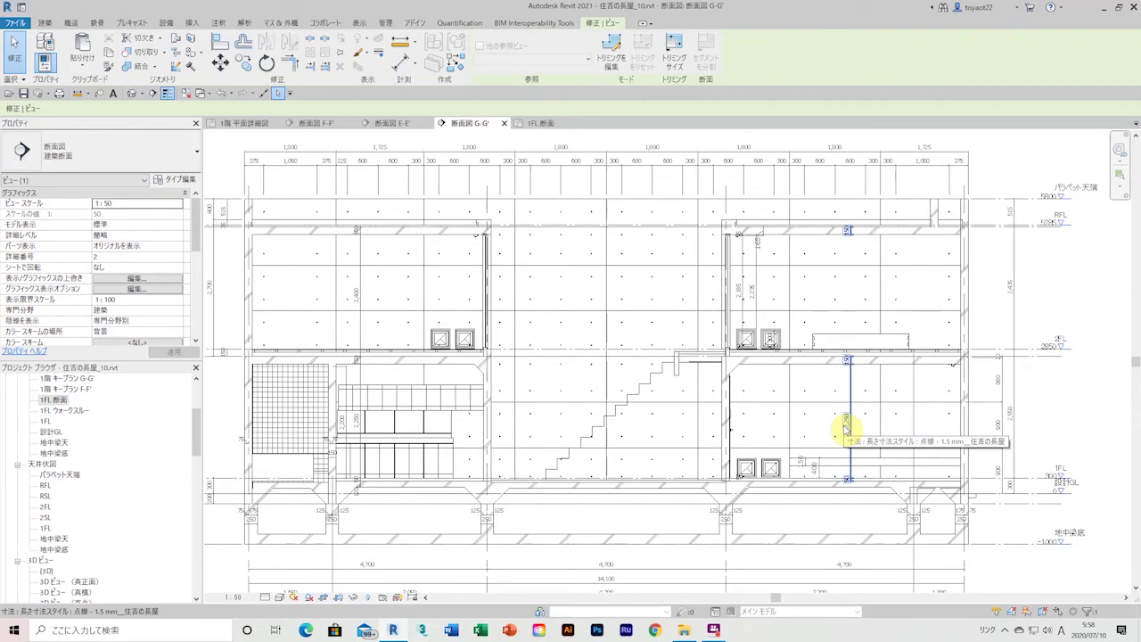